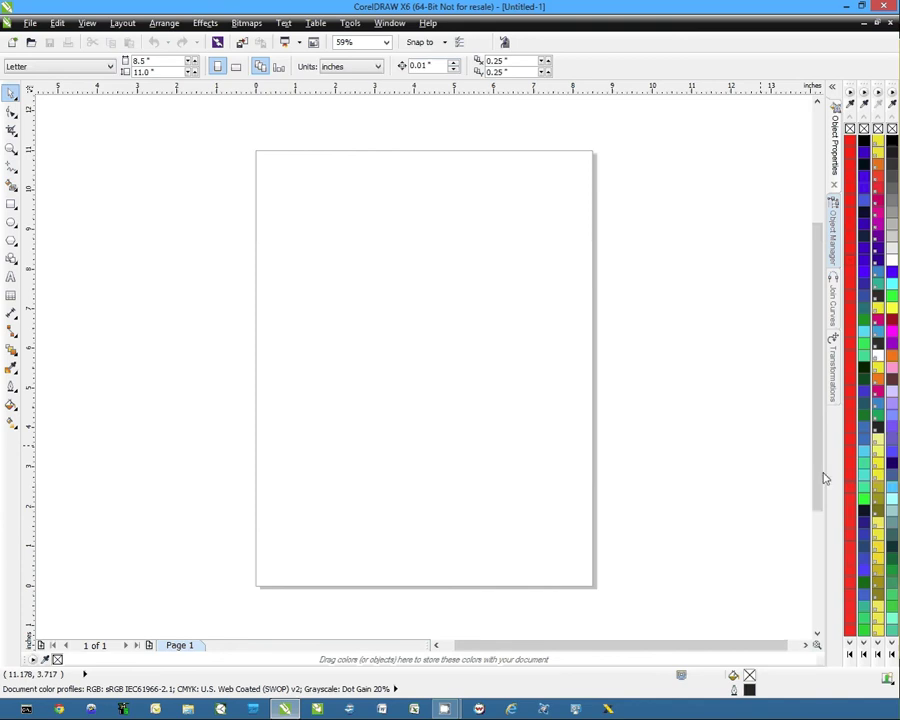
Step: Draw a tall narrow rectangle, a square and a wider rectangle across the top, plus a small square below
left_click(12, 205)
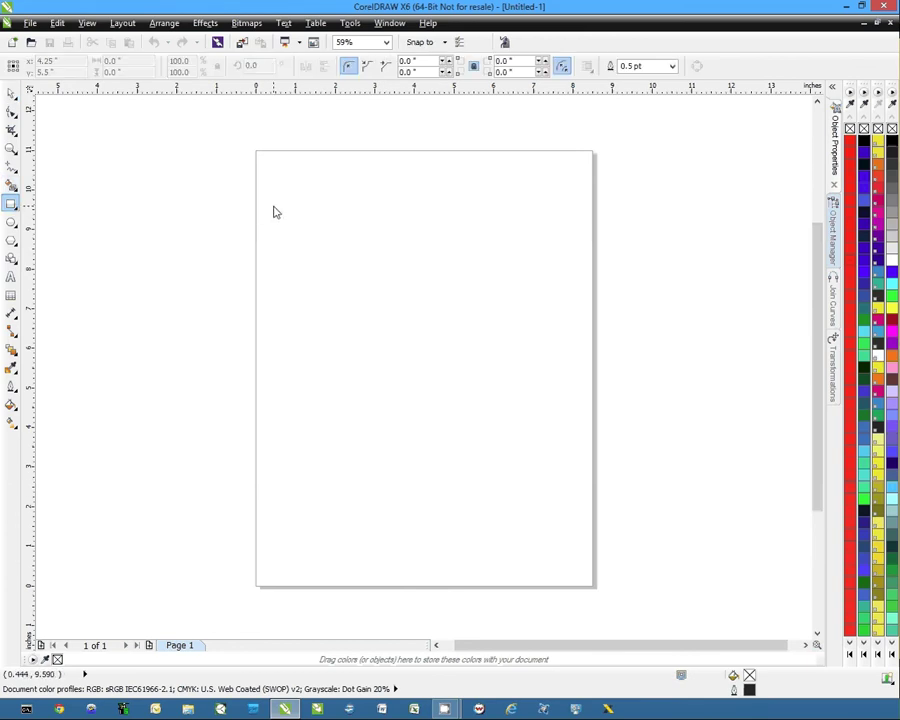
left_click_drag(273, 206, 307, 256)
left_click_drag(390, 230, 442, 281)
left_click_drag(513, 239, 573, 309)
left_click_drag(353, 370, 387, 402)
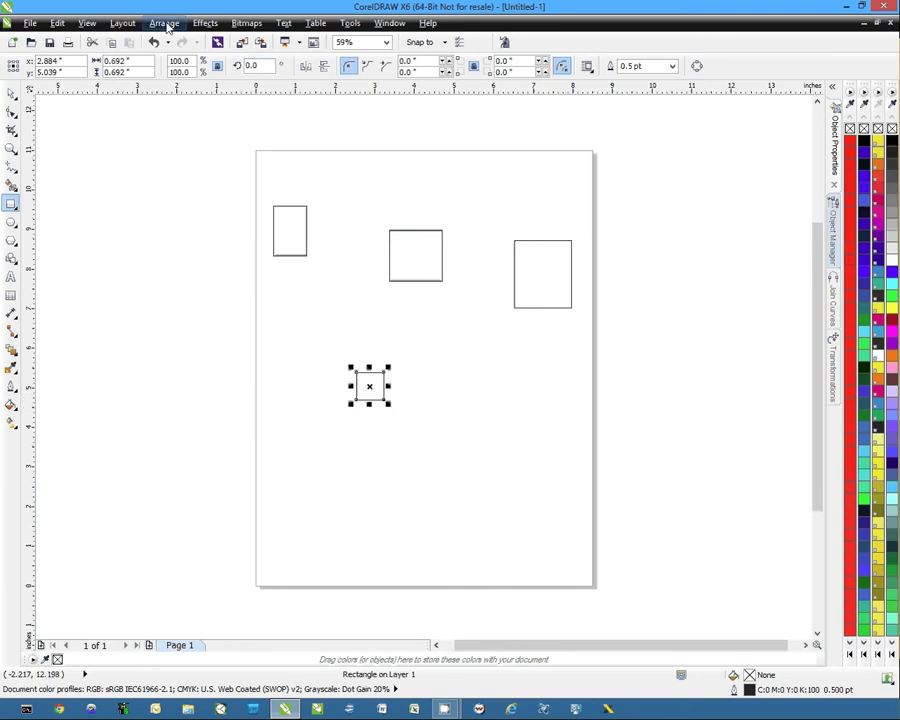
Step: Open the Shaping docker from the Arrange menu and check its mode list, keeping Weld
left_click(165, 23)
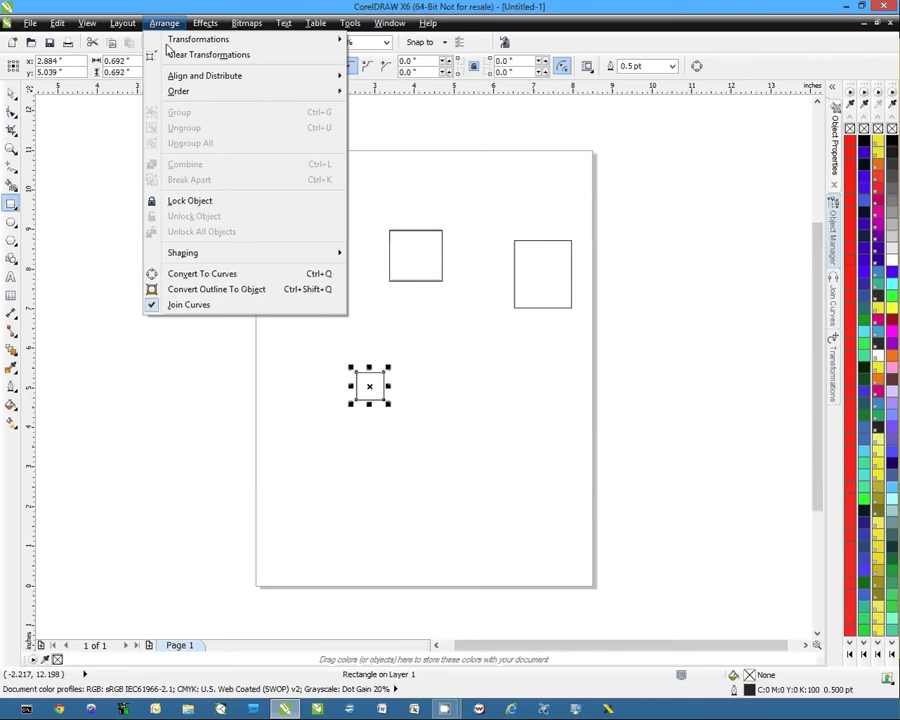
mouse_move(187, 260)
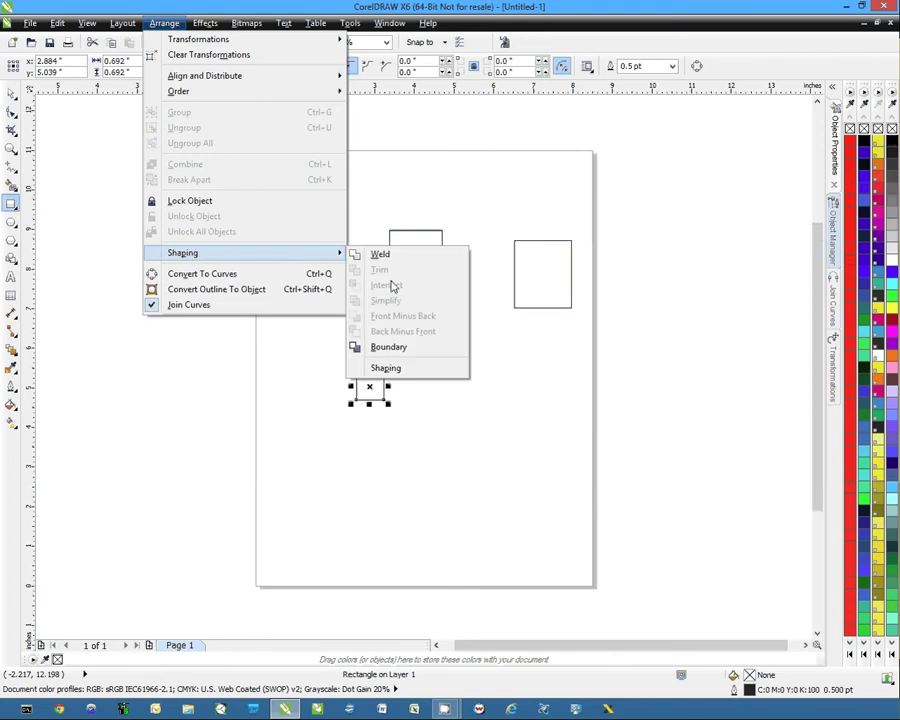
left_click(397, 370)
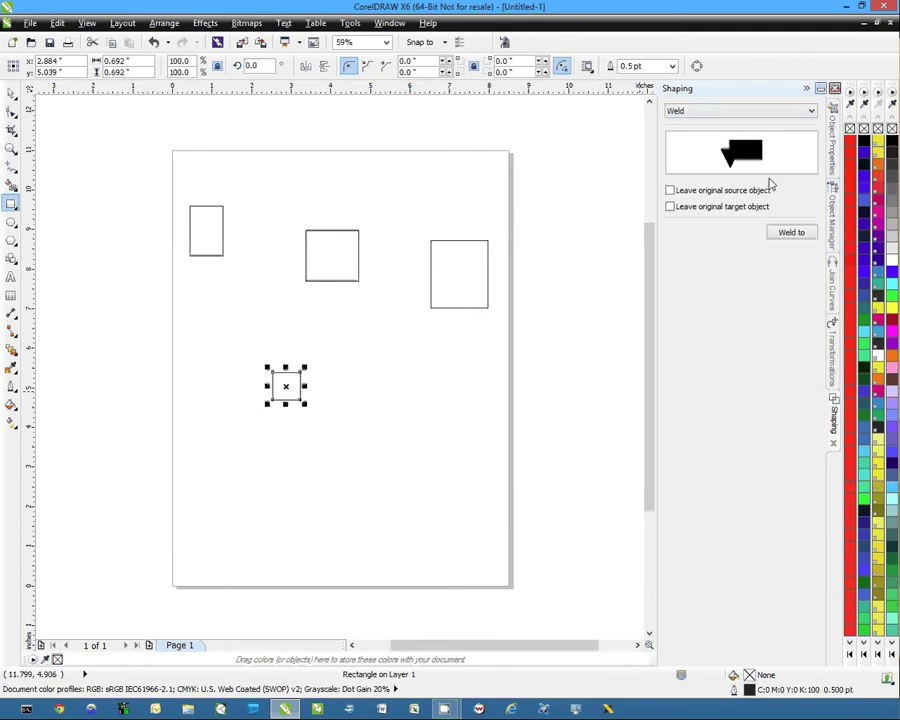
left_click(808, 113)
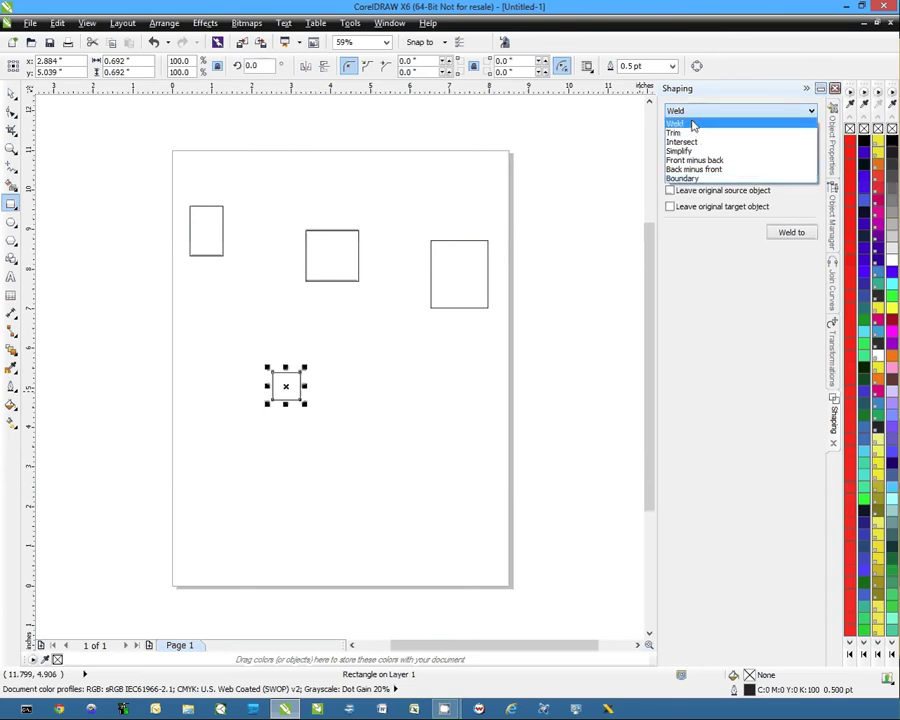
Step: Move the small square so it overlaps the tall rectangle's lower corner
left_click(438, 191)
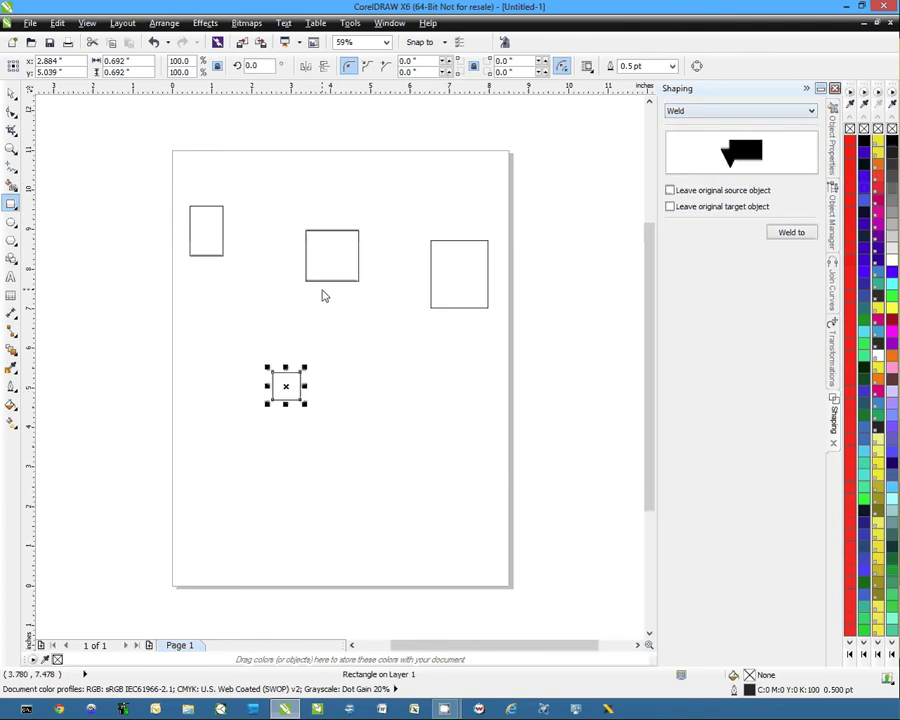
left_click(11, 92)
left_click_drag(286, 386, 222, 260)
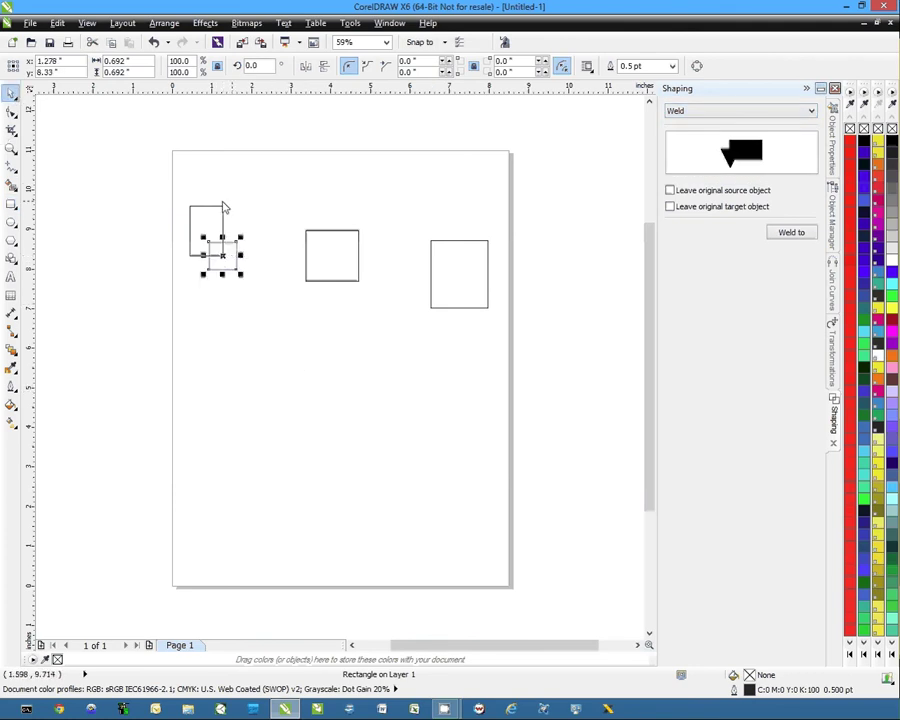
left_click(278, 340)
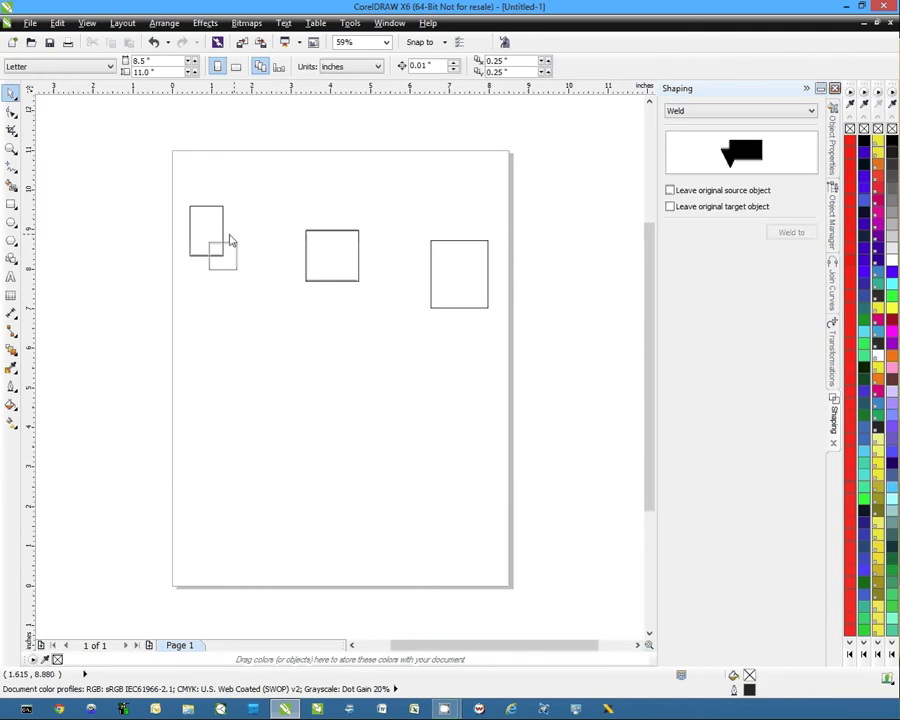
Step: Weld the small square to the tall rectangle and move the welded shape lower on the page
left_click(223, 255)
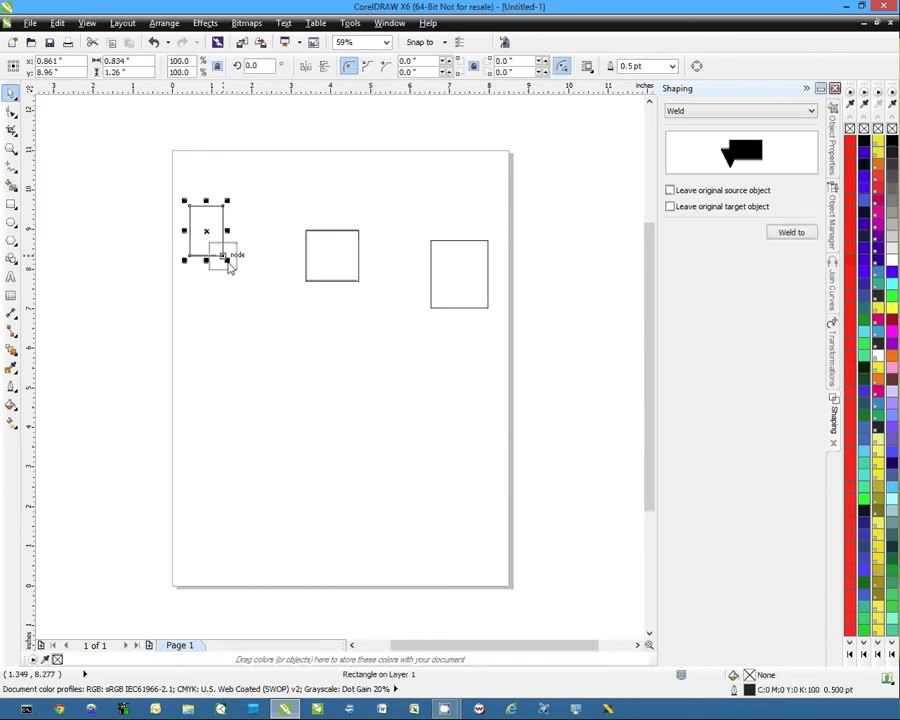
left_click(233, 267)
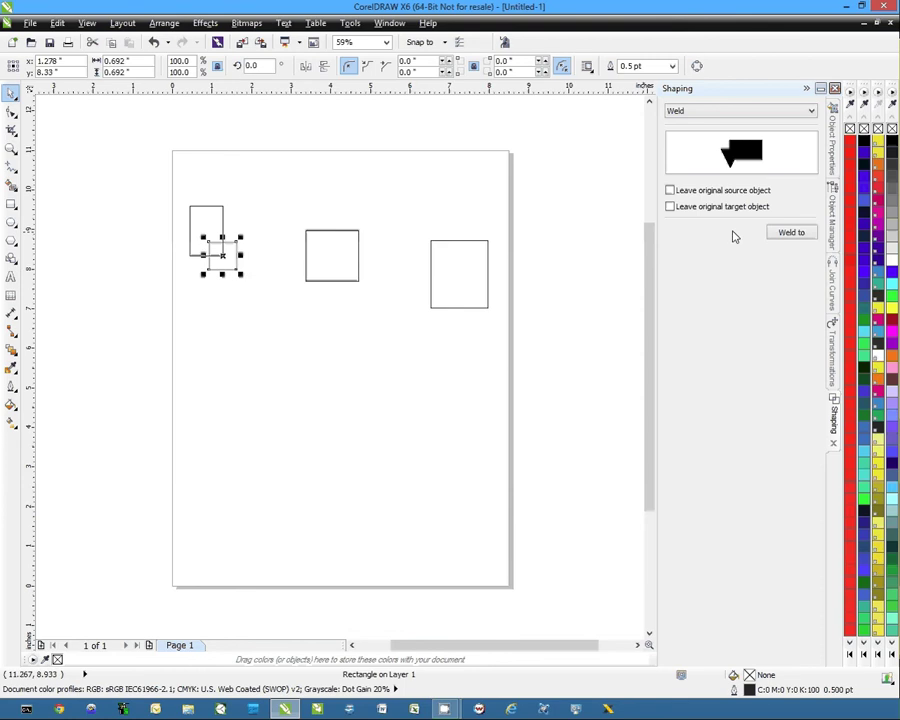
left_click(799, 234)
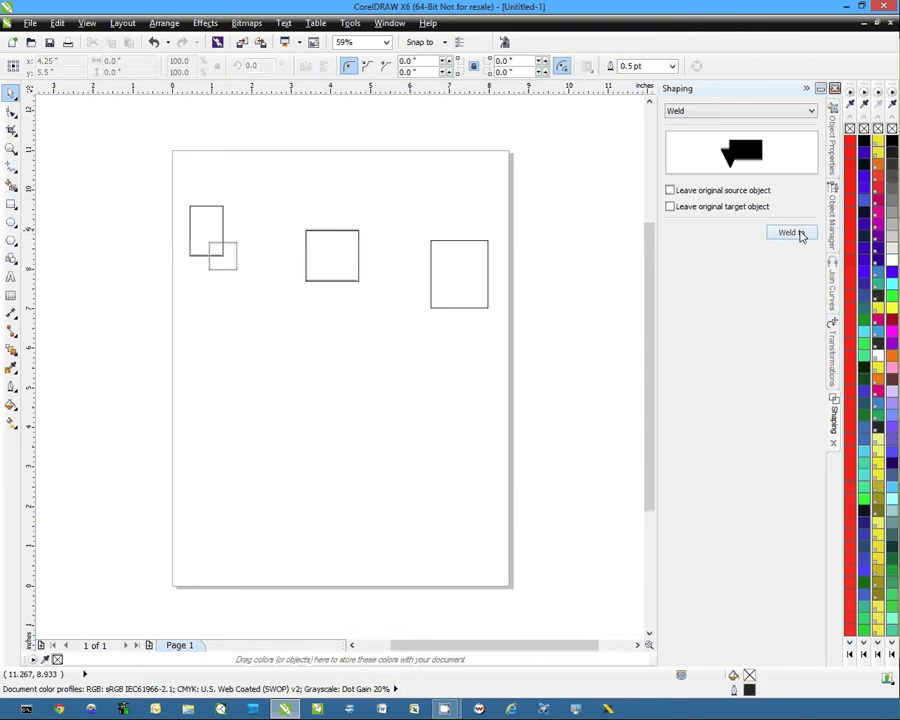
left_click(206, 224)
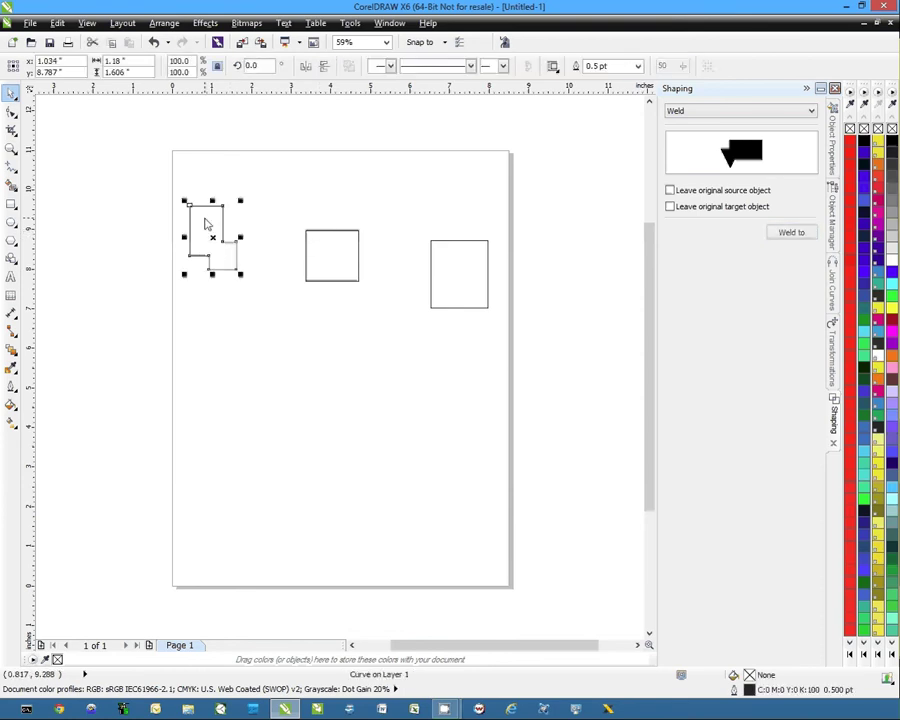
left_click(325, 201)
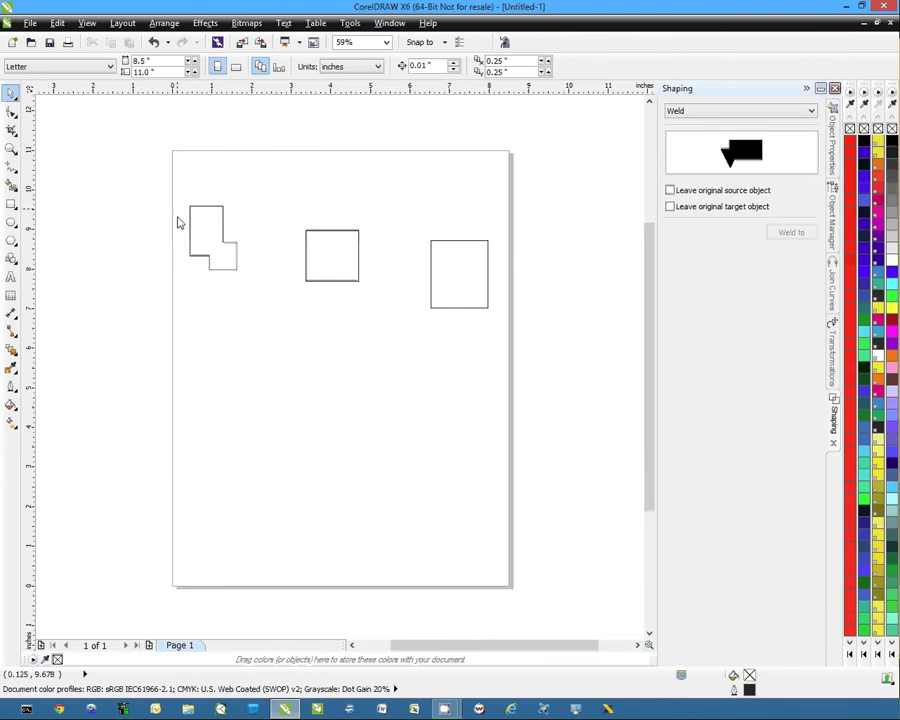
left_click_drag(225, 233, 247, 201)
left_click_drag(176, 407, 281, 396)
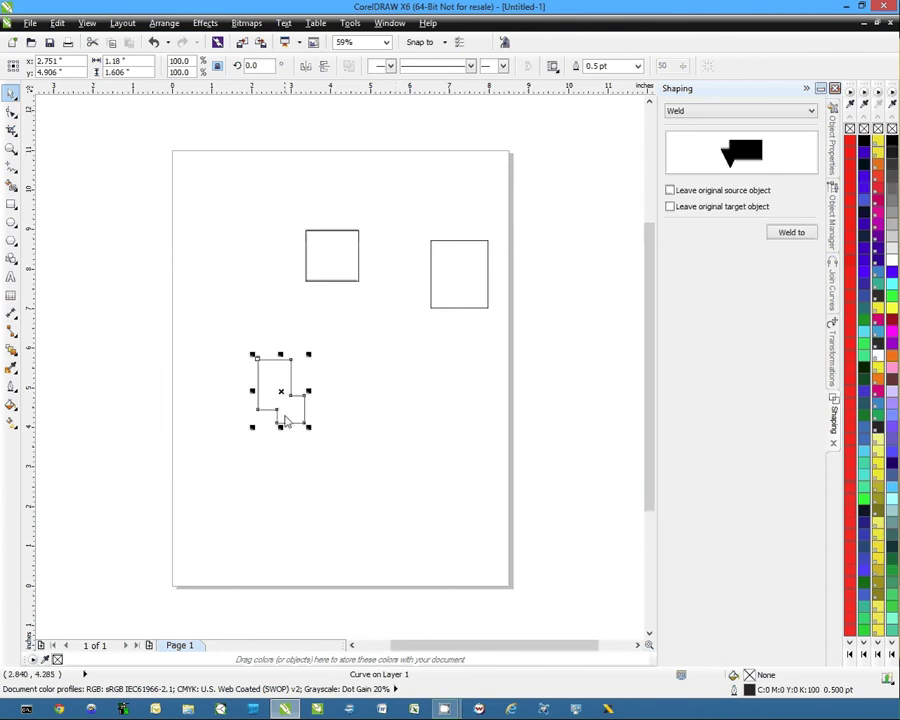
Step: Enlarge the top-left square up and left, and place the welded shape inside it
left_click(384, 410)
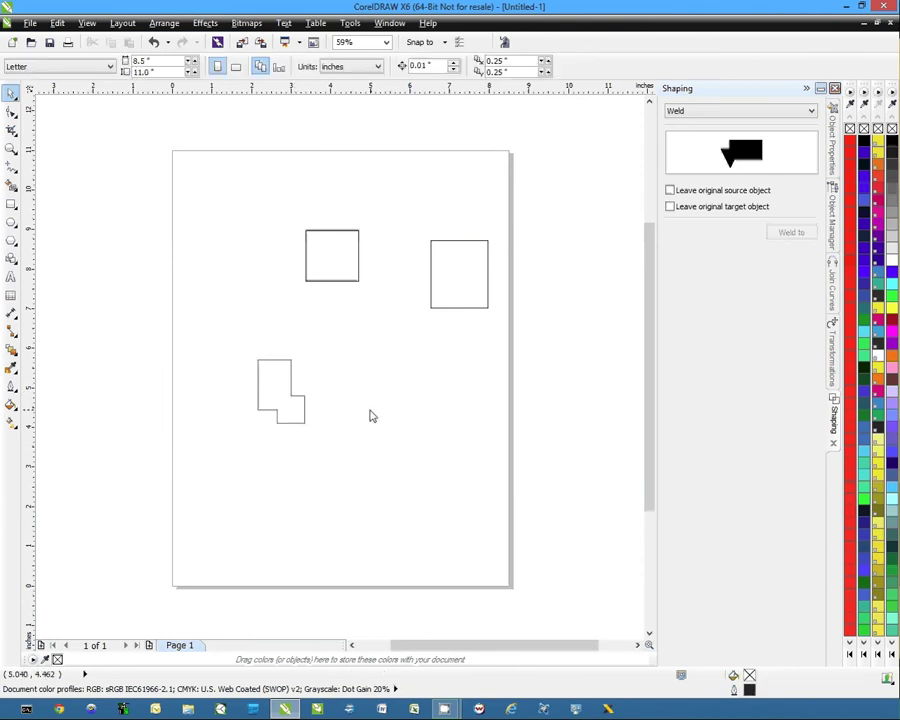
left_click_drag(293, 392, 301, 305)
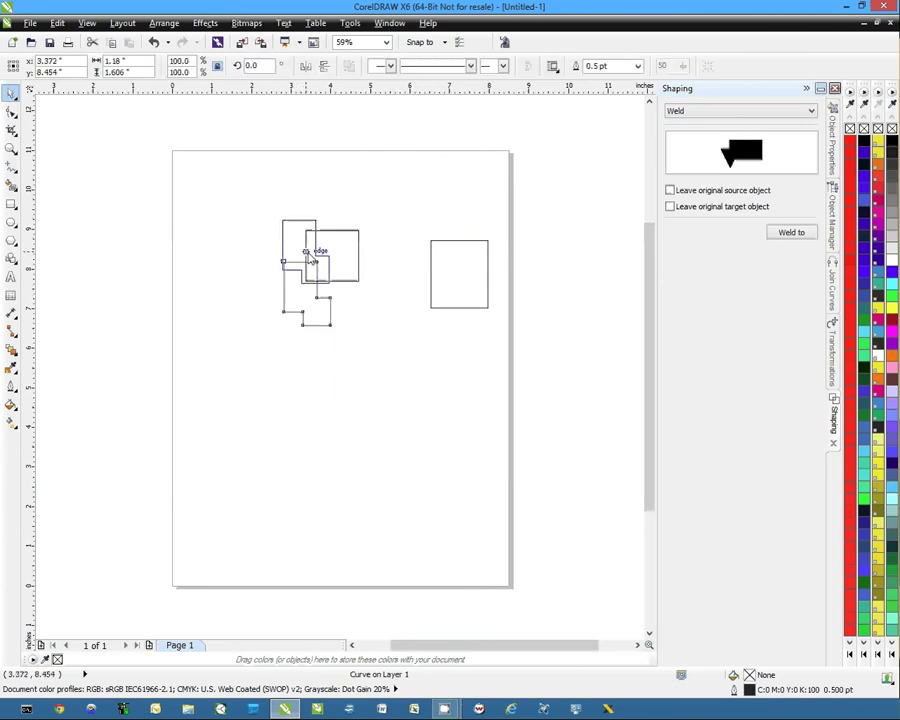
key("ctrl+z")
left_click(325, 258)
left_click_drag(299, 226, 186, 158)
left_click_drag(307, 396, 285, 228)
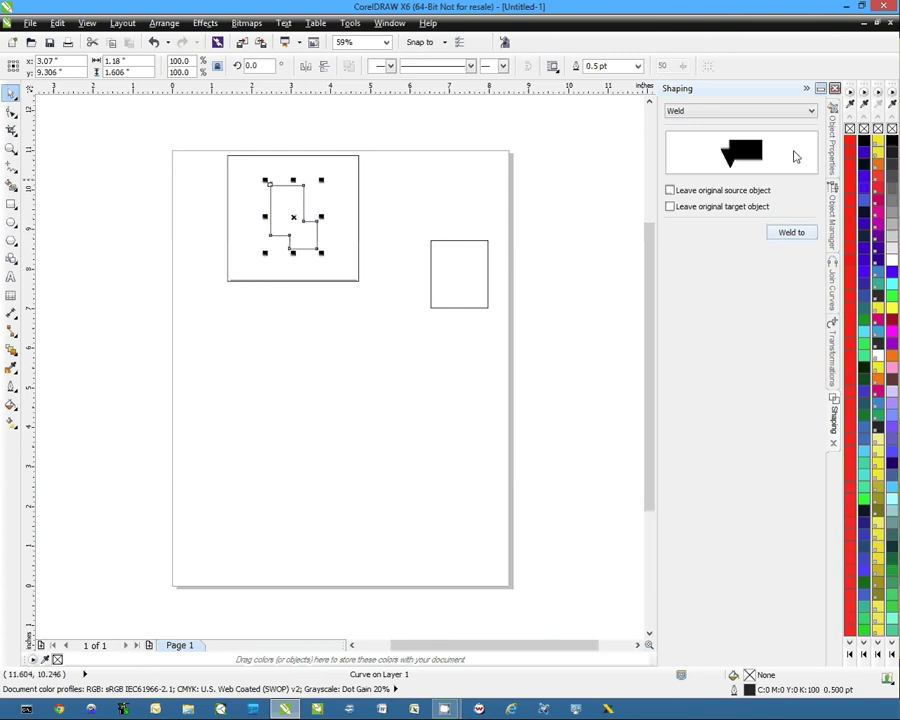
Step: Trim the enlarged square with the welded shape and move it toward the page centre
left_click(805, 111)
left_click(689, 133)
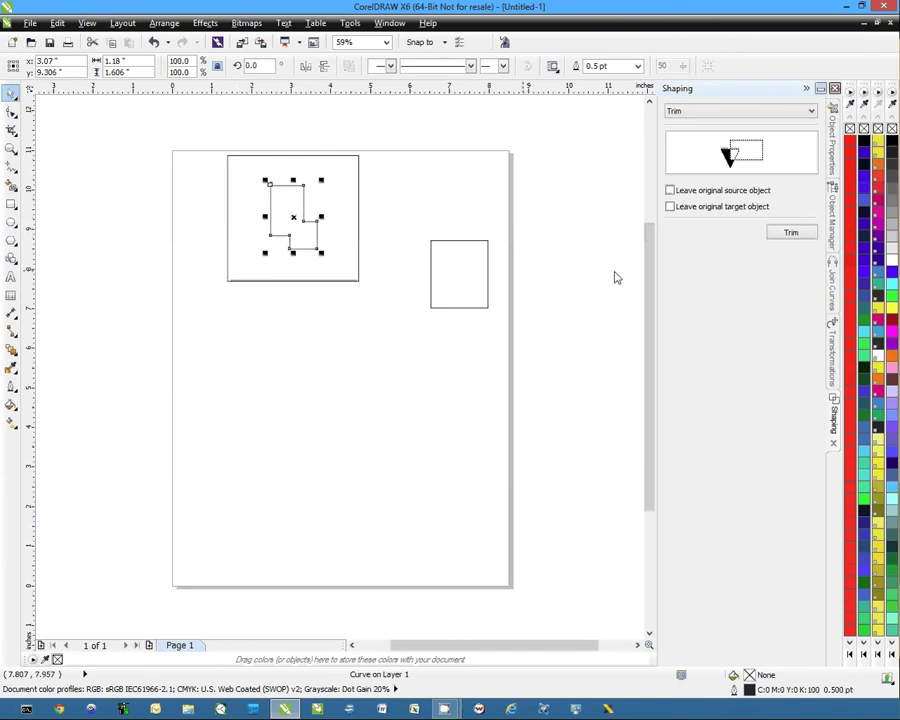
left_click(790, 232)
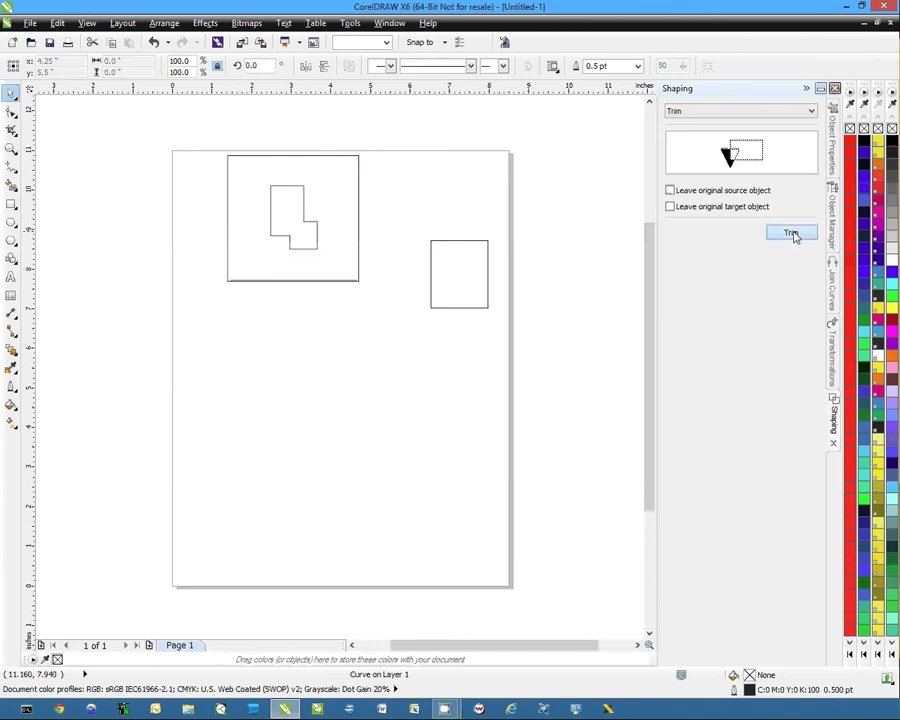
left_click(335, 198)
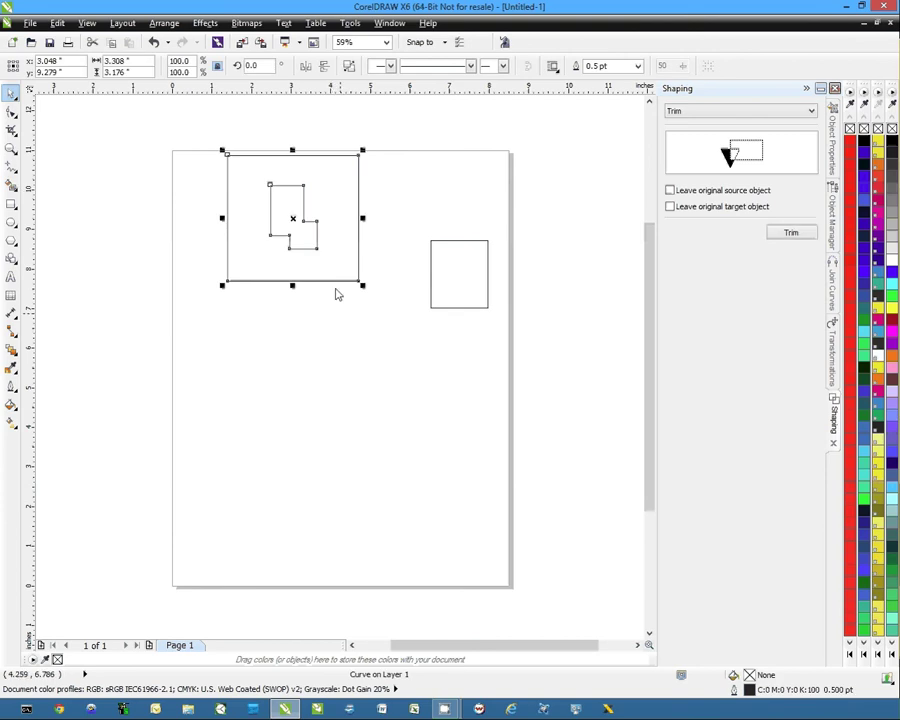
left_click_drag(333, 213, 372, 331)
Step: Fill the small right rectangle dark blue and the trimmed square black, then reposition the black square
left_click(487, 285)
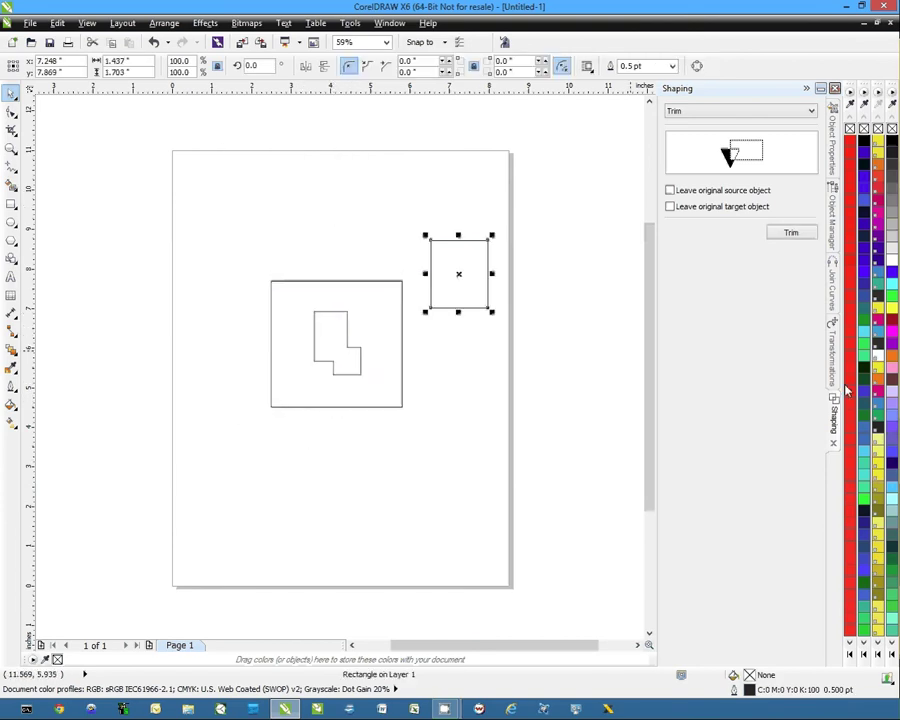
left_click(862, 224)
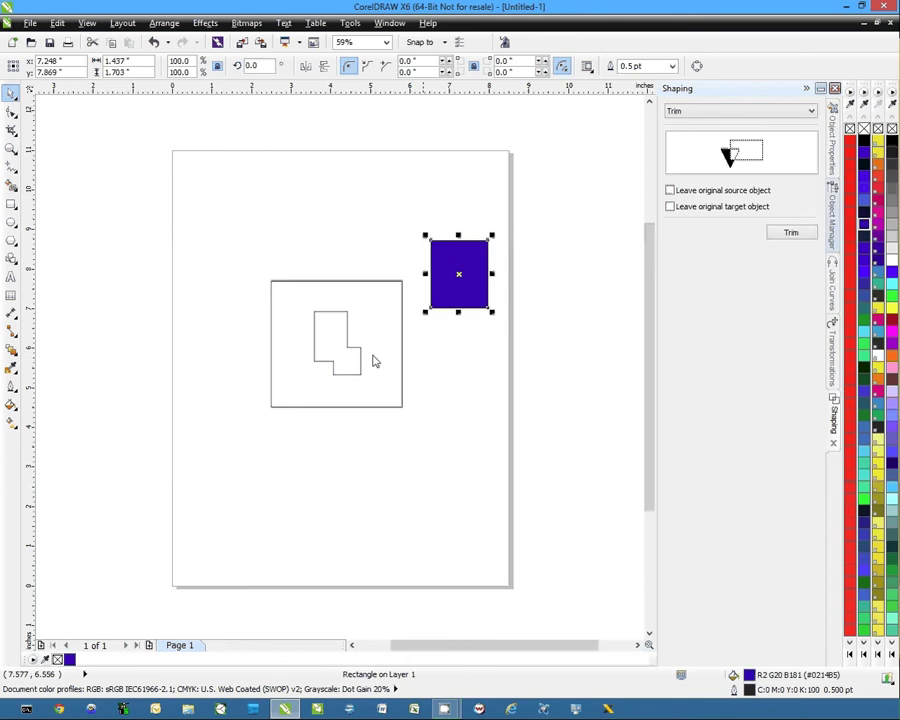
left_click_drag(395, 353, 493, 308)
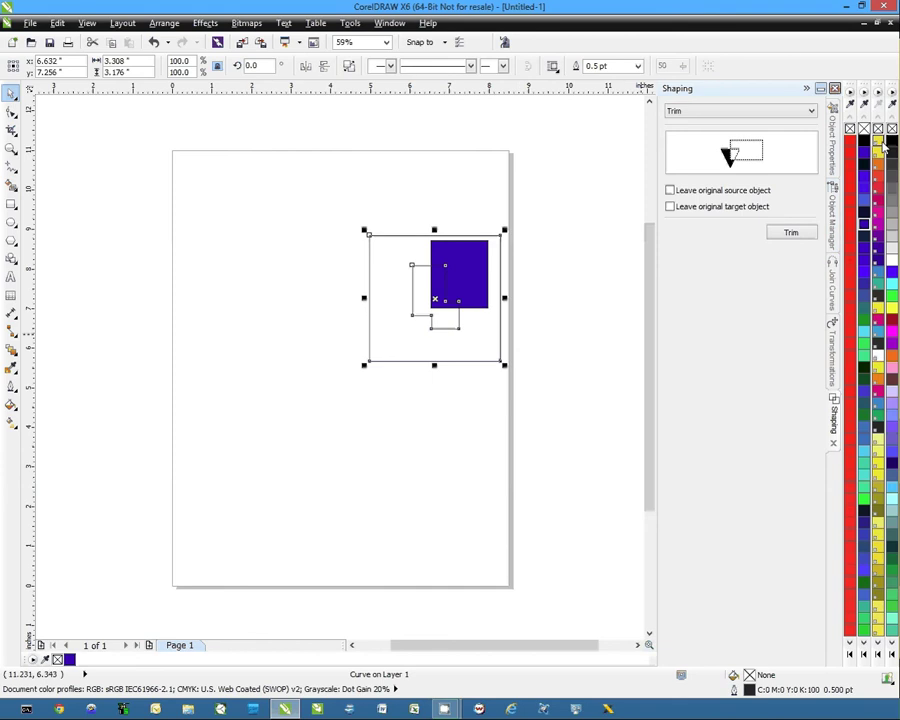
left_click(893, 143)
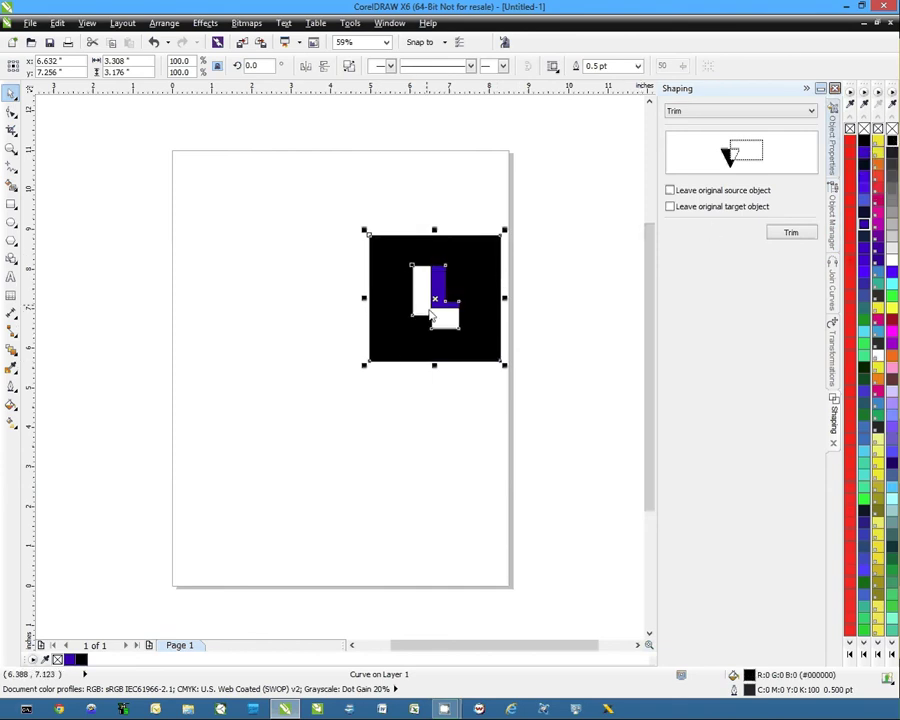
left_click_drag(478, 277, 378, 249)
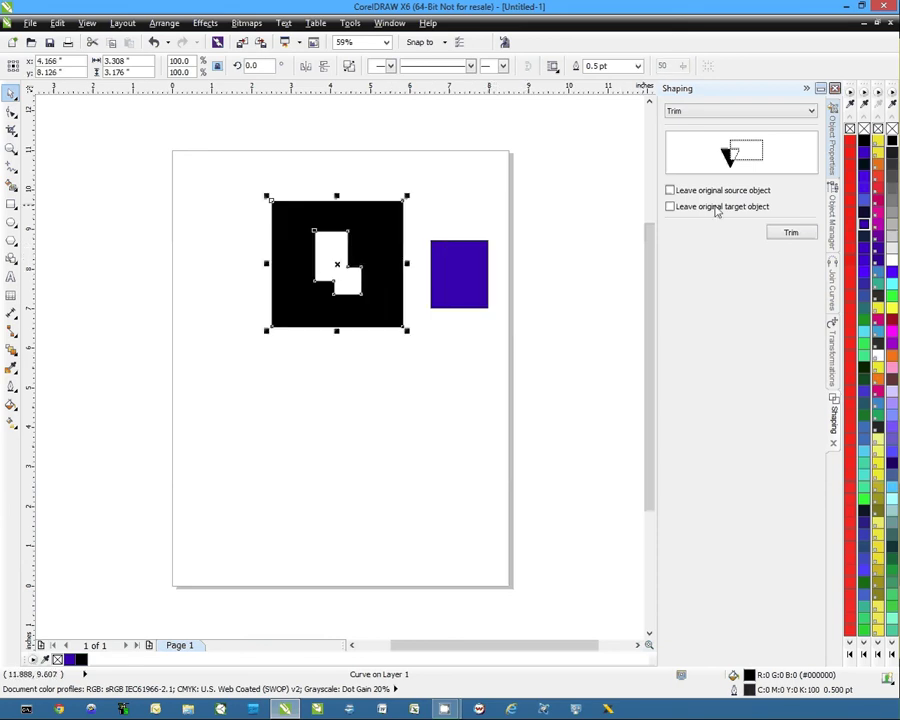
Step: Draw a dark red rectangle below the black square and move the blue square over its corner
left_click(11, 203)
left_click_drag(236, 382, 389, 490)
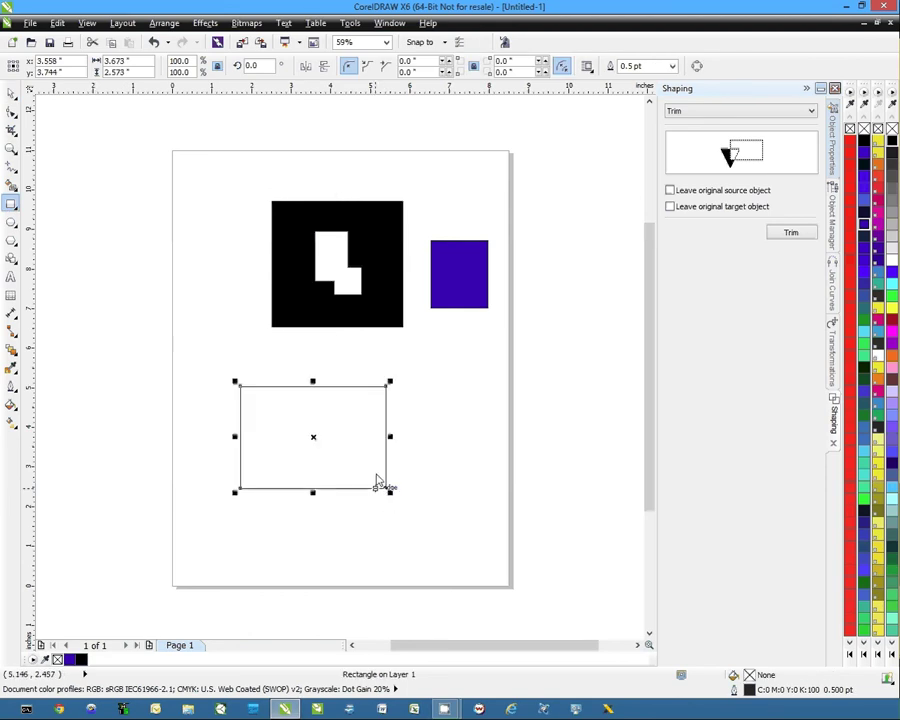
left_click(877, 318)
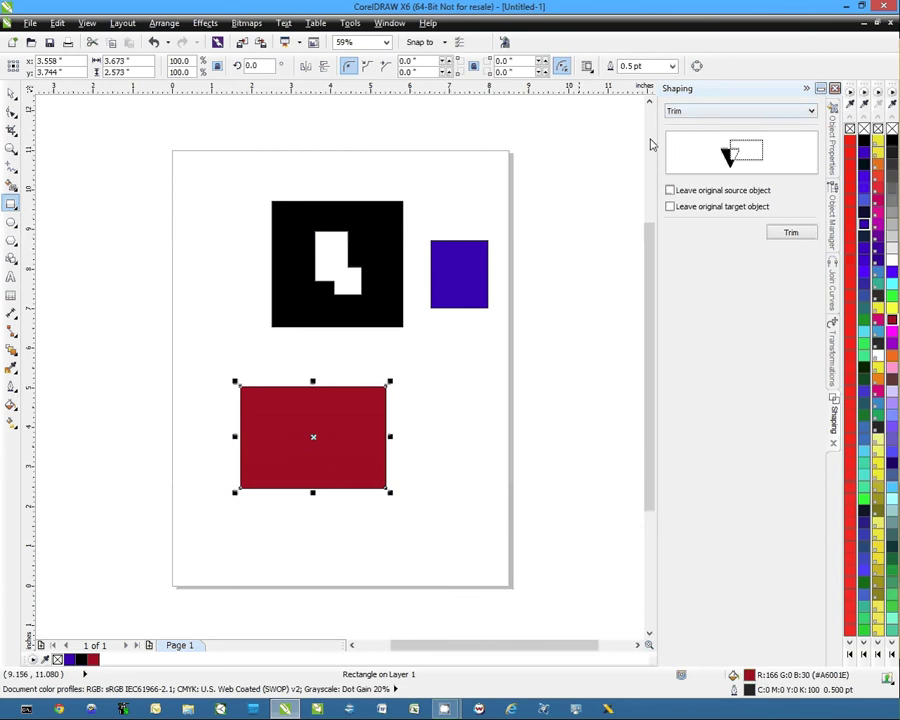
left_click(811, 111)
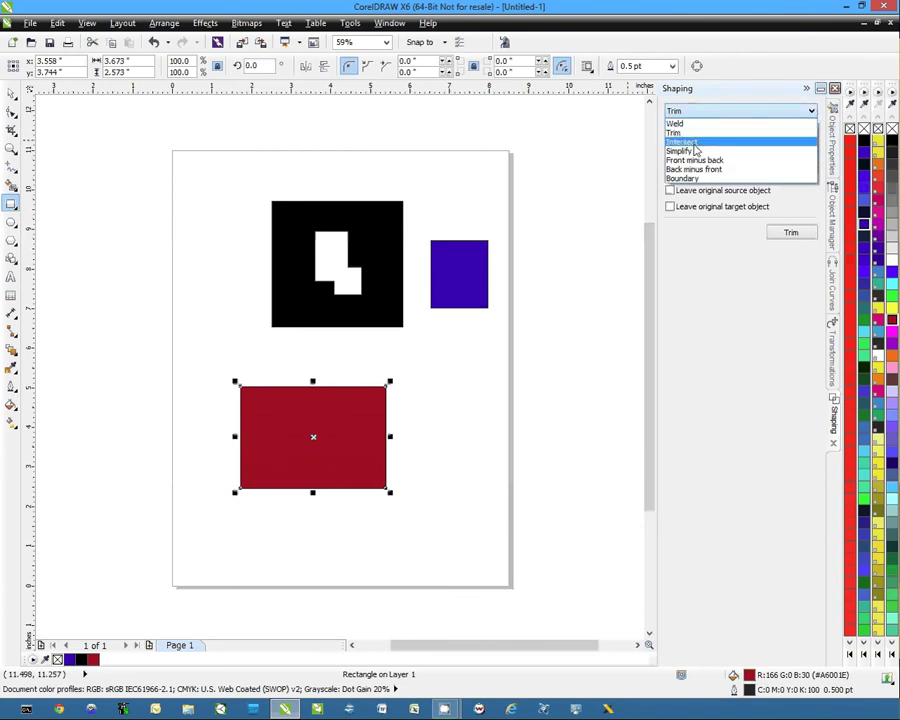
left_click(474, 179)
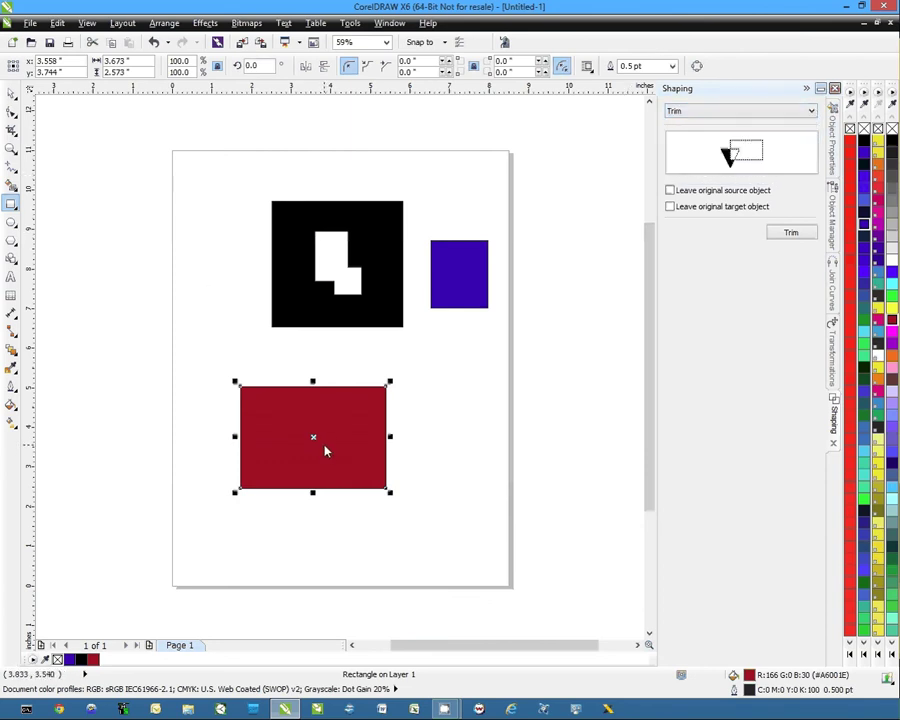
left_click(445, 290)
left_click(12, 92)
left_click_drag(451, 293, 384, 403)
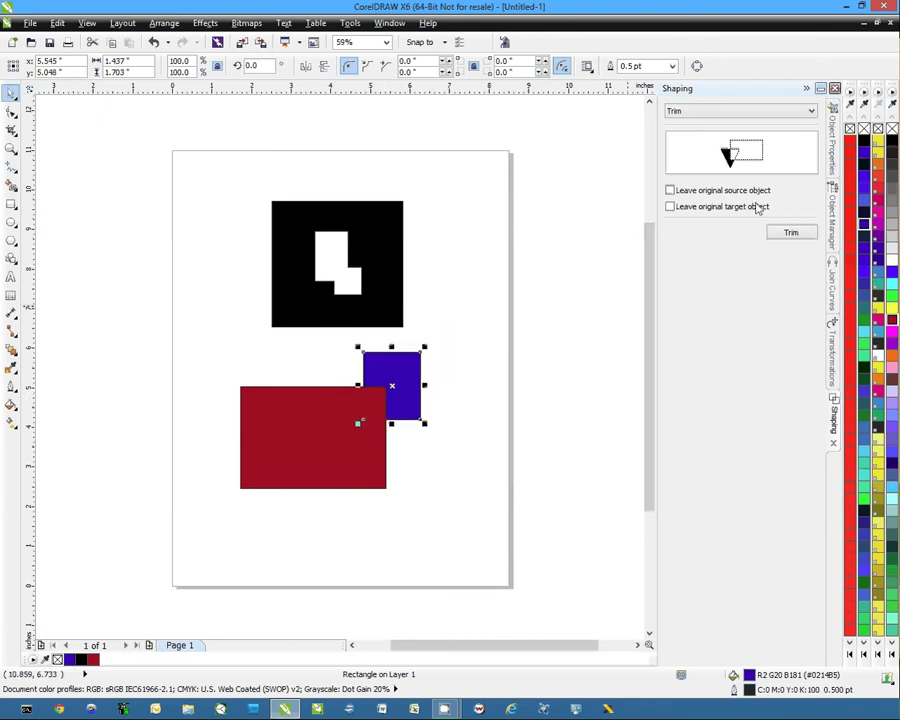
Step: Set the shaping mode to Intersect with both Leave original options unchecked, and start intersecting
left_click(801, 111)
left_click(690, 139)
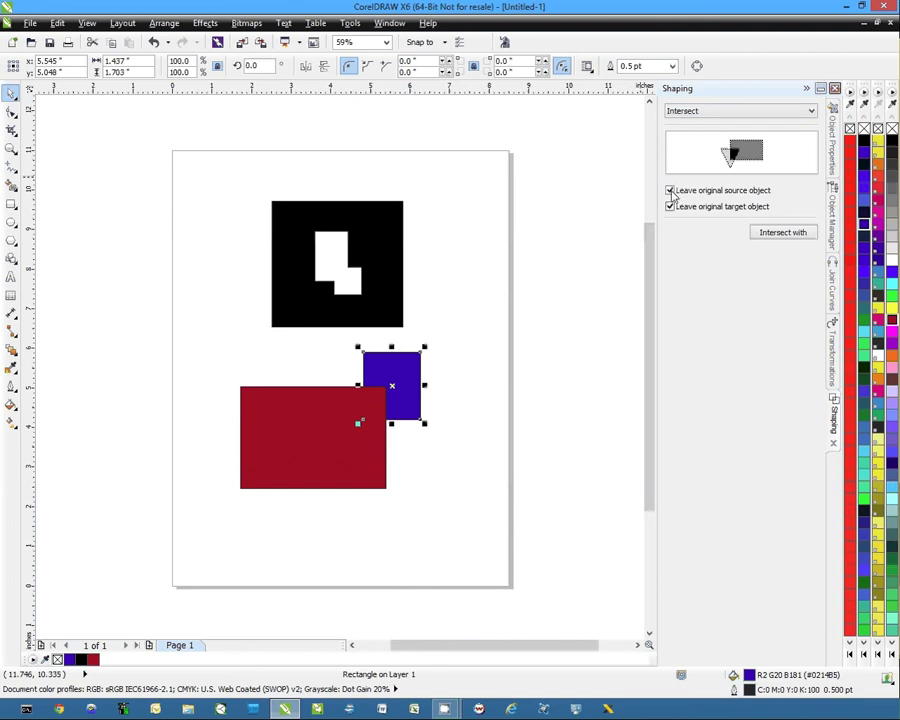
left_click(670, 190)
left_click(670, 206)
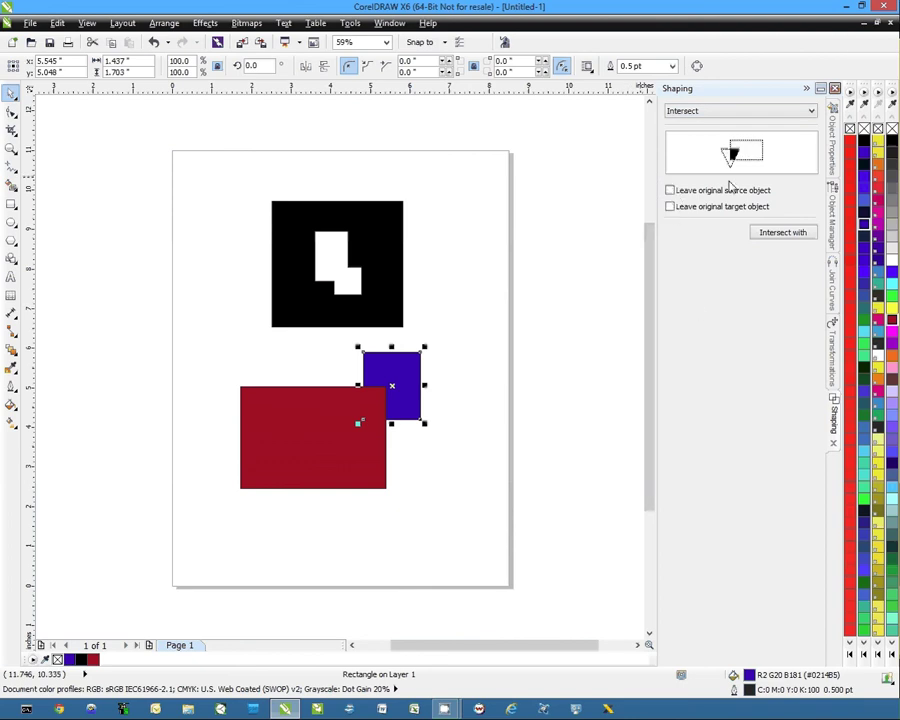
left_click(785, 233)
Step: Intersect the blue square with the red rectangle, then draw two overlapping rectangles at left
left_click(302, 453)
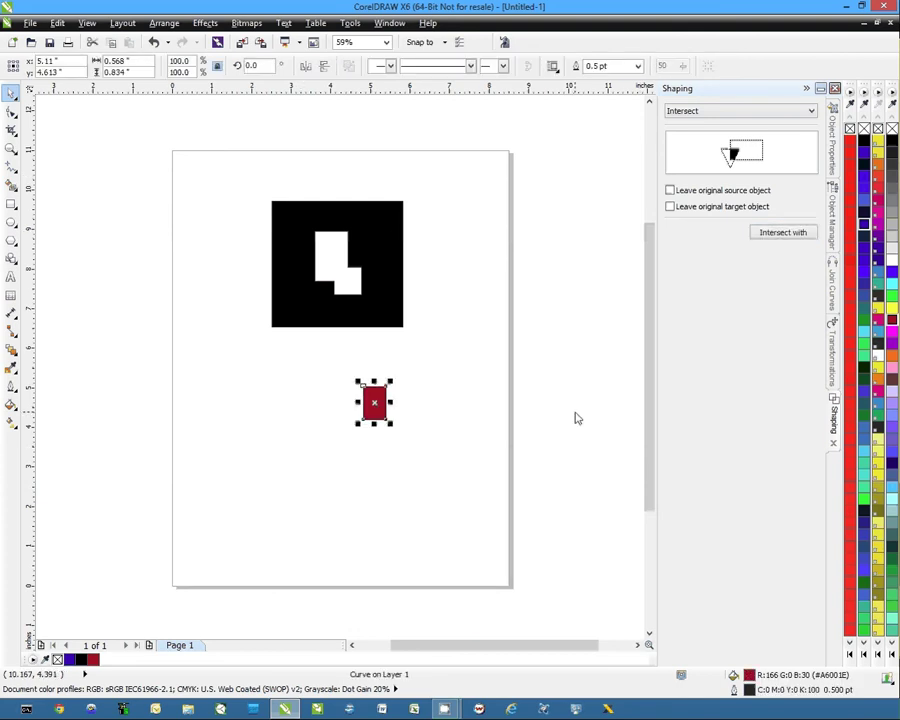
scroll(372, 404, "up", 3)
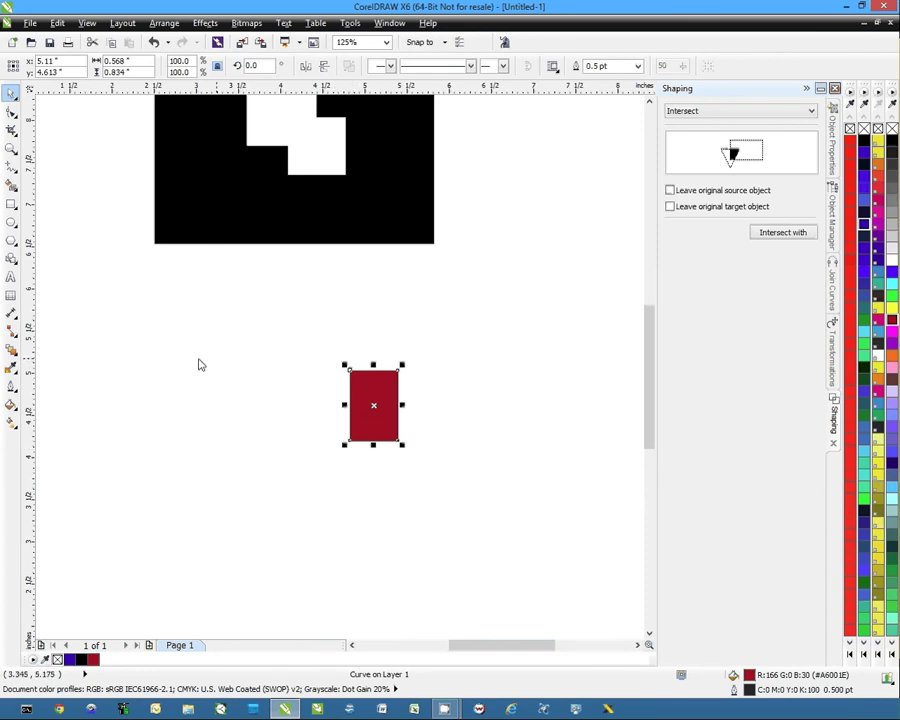
left_click(10, 205)
left_click_drag(94, 325, 208, 510)
left_click_drag(242, 414, 345, 560)
left_click(10, 92)
left_click_drag(278, 490, 192, 517)
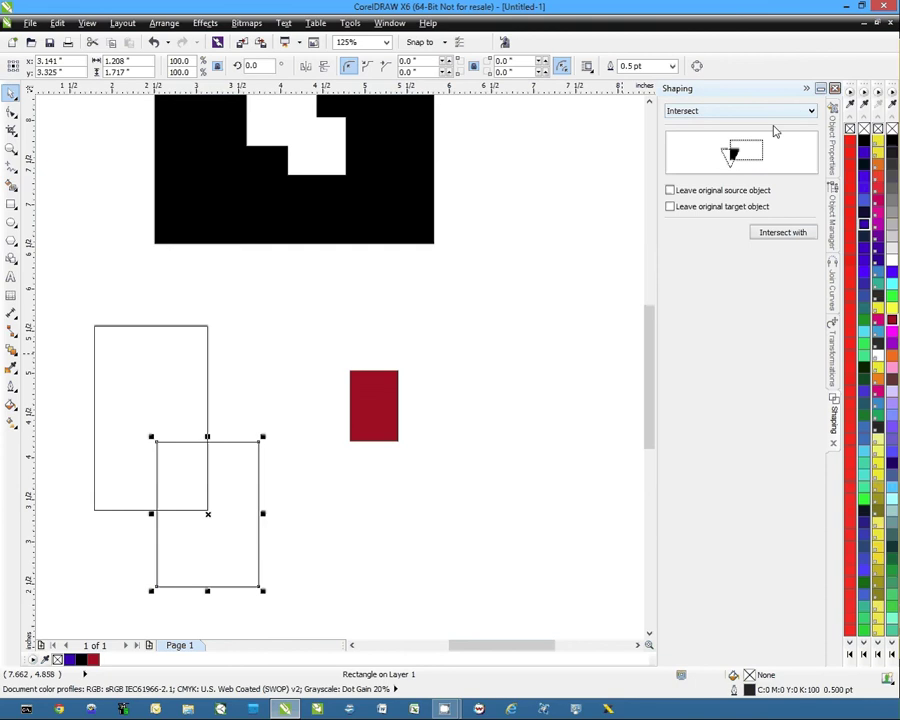
Step: Intersect the two rectangles while keeping the originals, then move both originals to the right
left_click(670, 191)
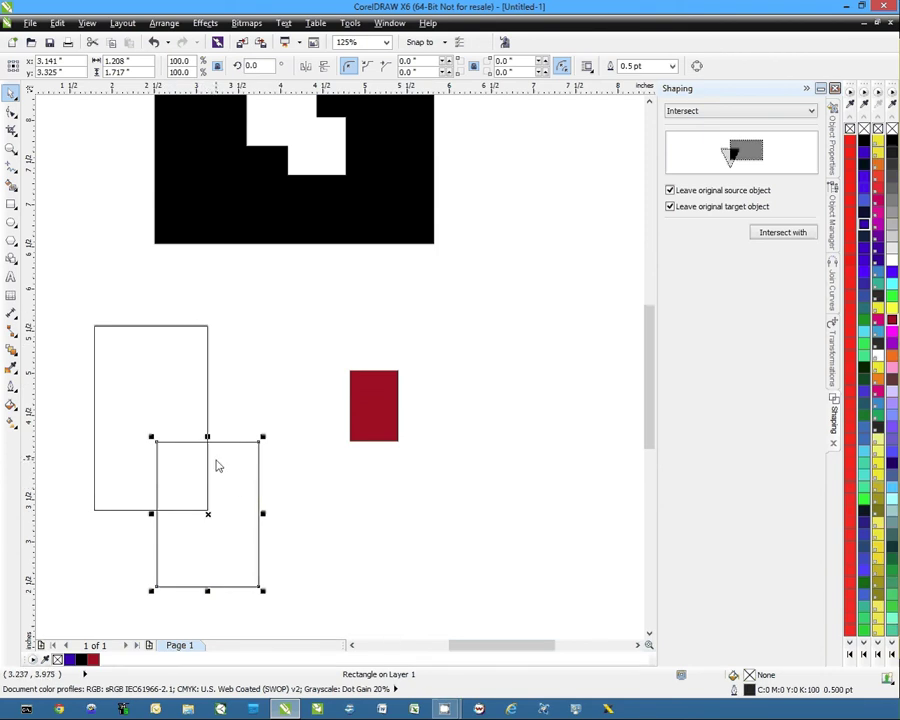
left_click(799, 234)
left_click(174, 385)
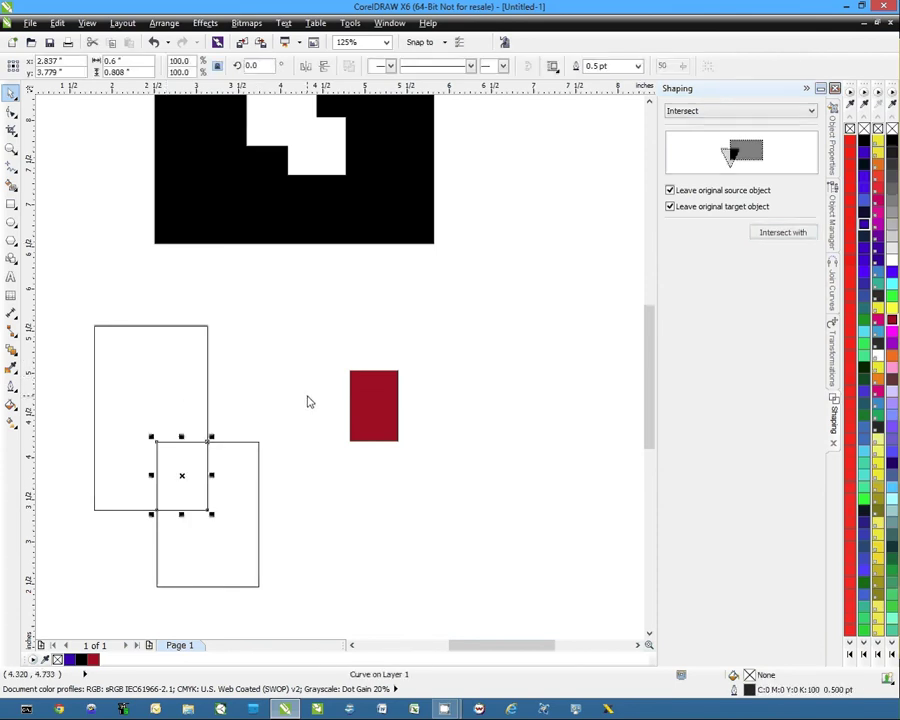
left_click(264, 386)
left_click_drag(293, 452, 396, 596)
left_click_drag(404, 548, 582, 363)
left_click_drag(161, 396, 484, 482)
Step: Move the red piece onto the tall rectangle's corner
left_click(208, 495)
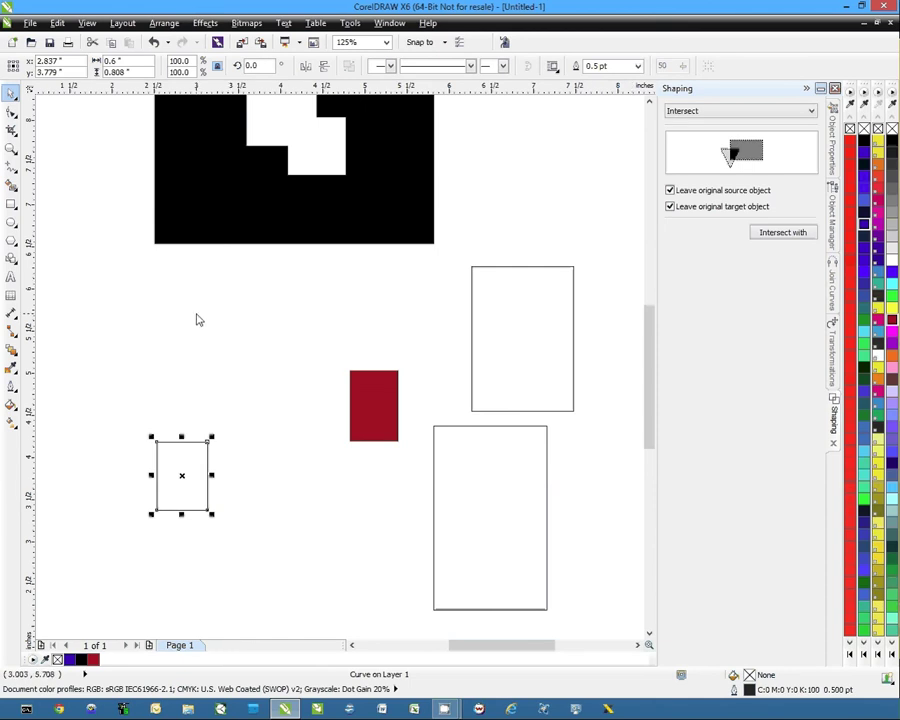
left_click(428, 337)
left_click_drag(379, 410, 468, 395)
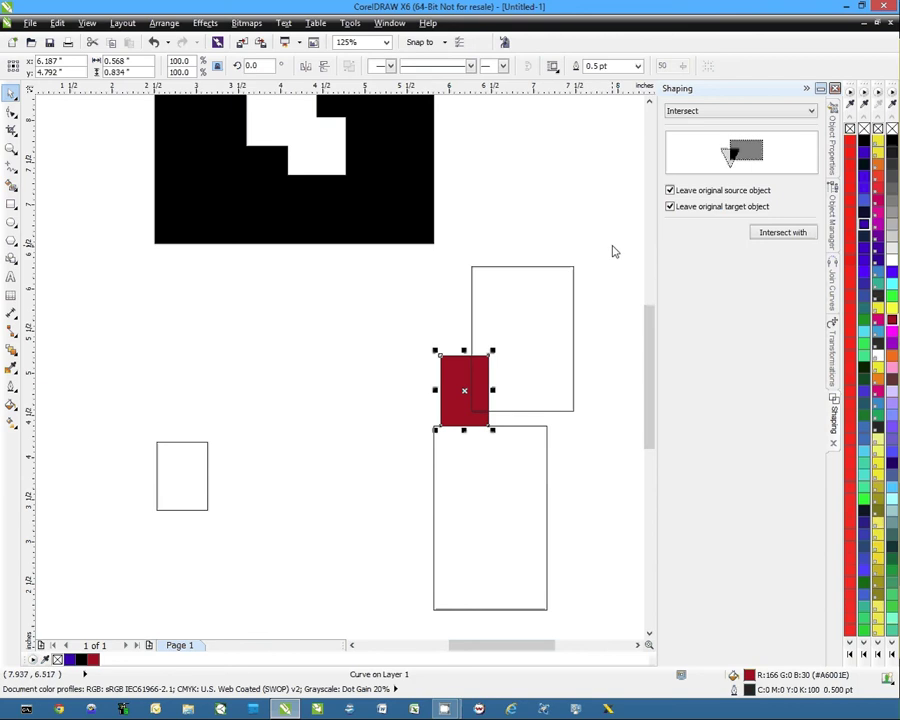
Step: Fill the rectangle above the red piece light blue and switch the shaping mode to Simplify
left_click(469, 411)
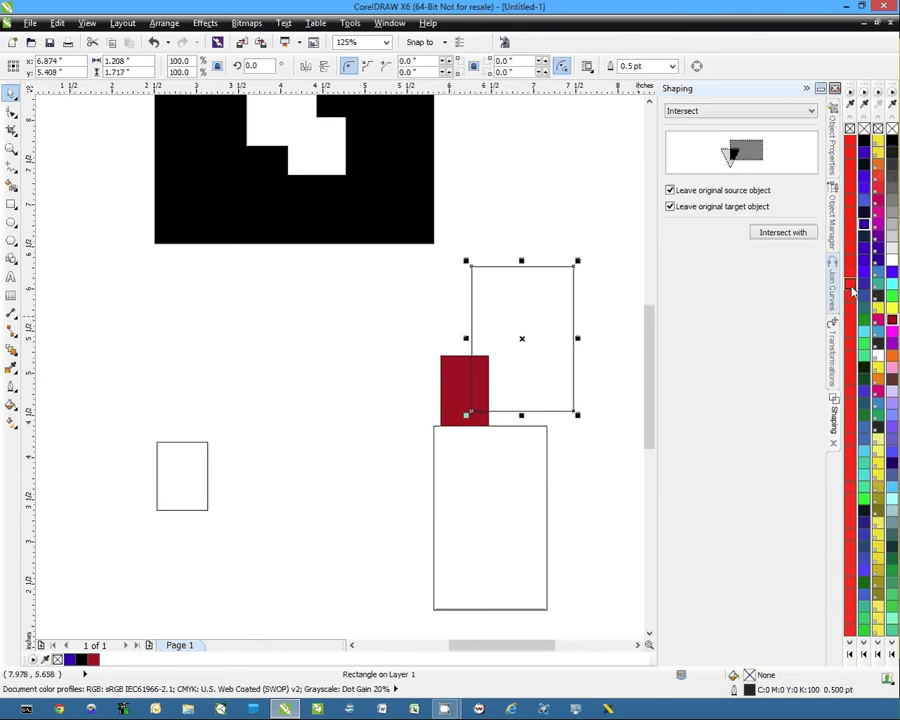
left_click(864, 451)
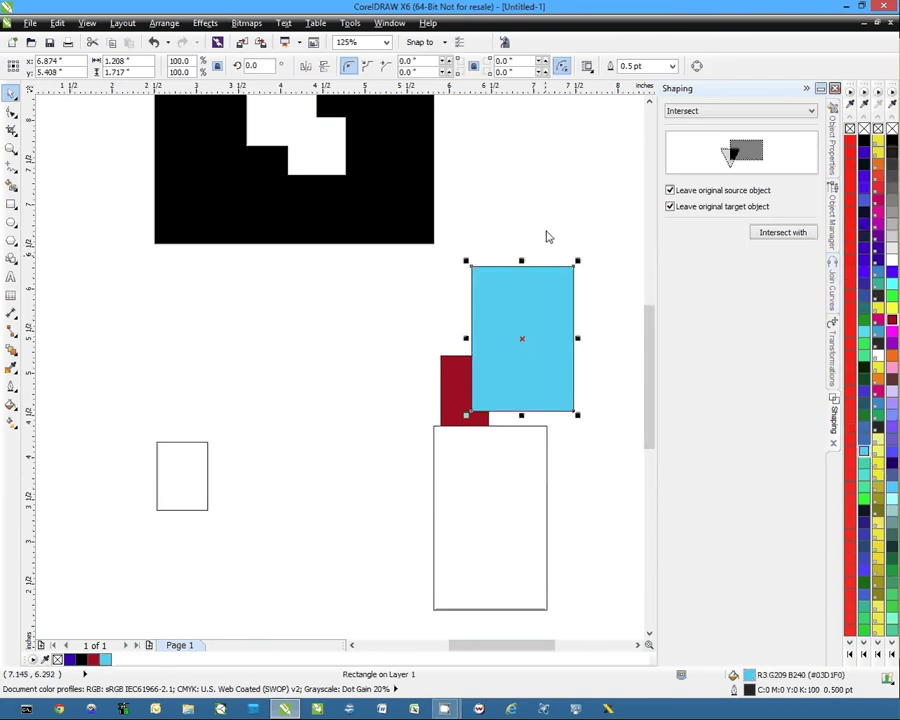
left_click(565, 165)
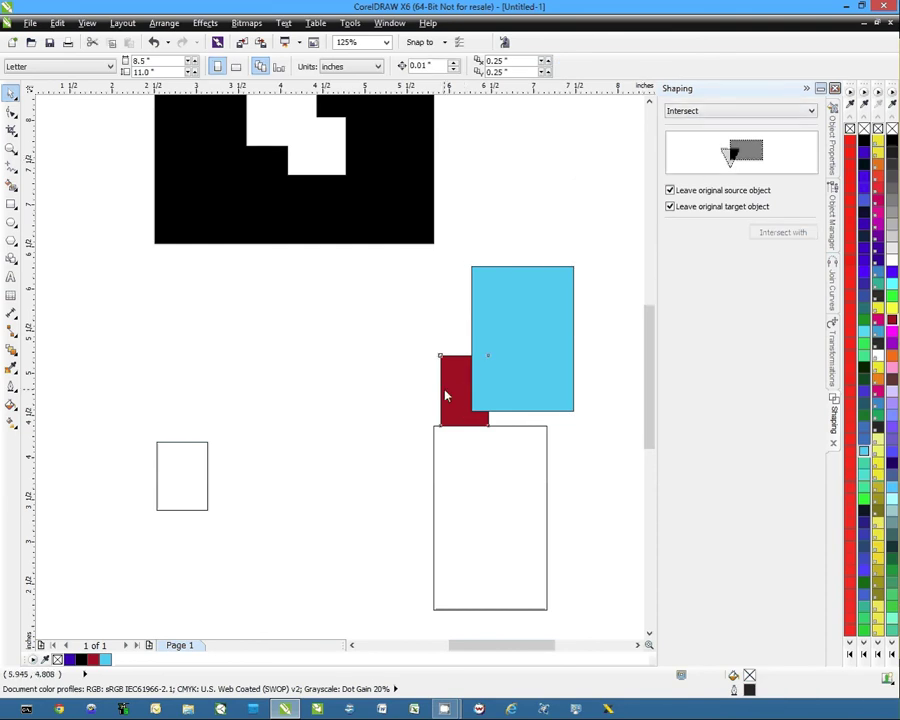
left_click(468, 376)
left_click(811, 112)
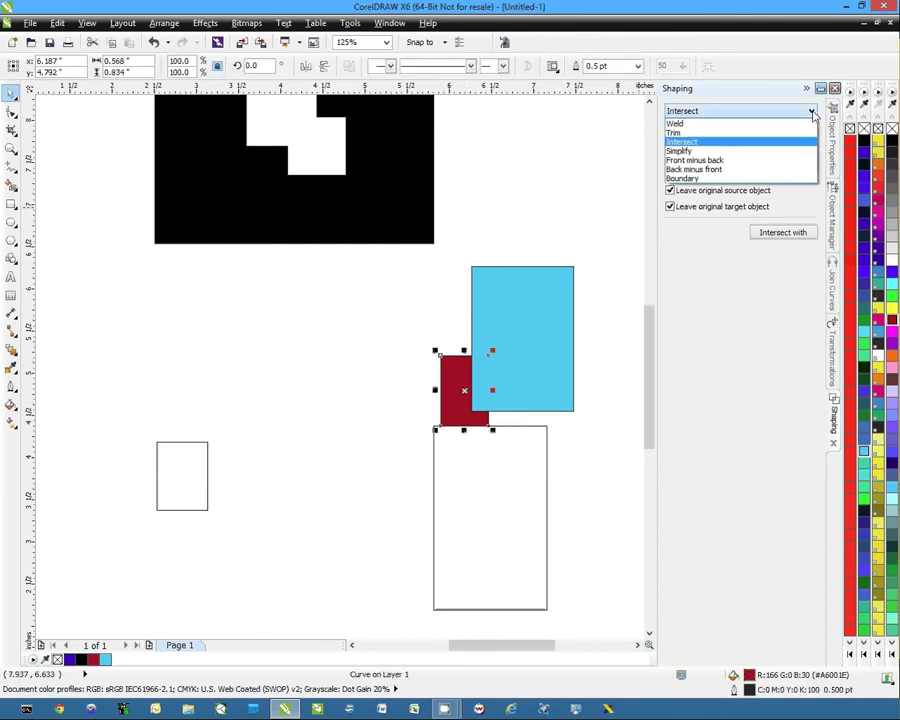
left_click(700, 152)
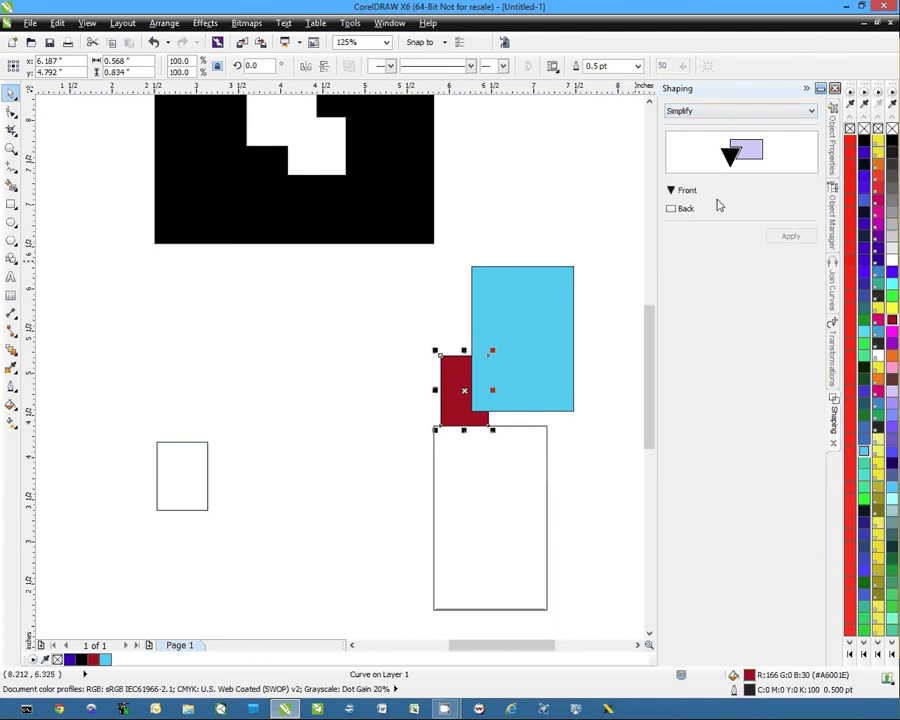
Step: Move the tall rectangle left, then select the red and blue shapes and apply Simplify
left_click(518, 191)
left_click_drag(458, 484, 274, 399)
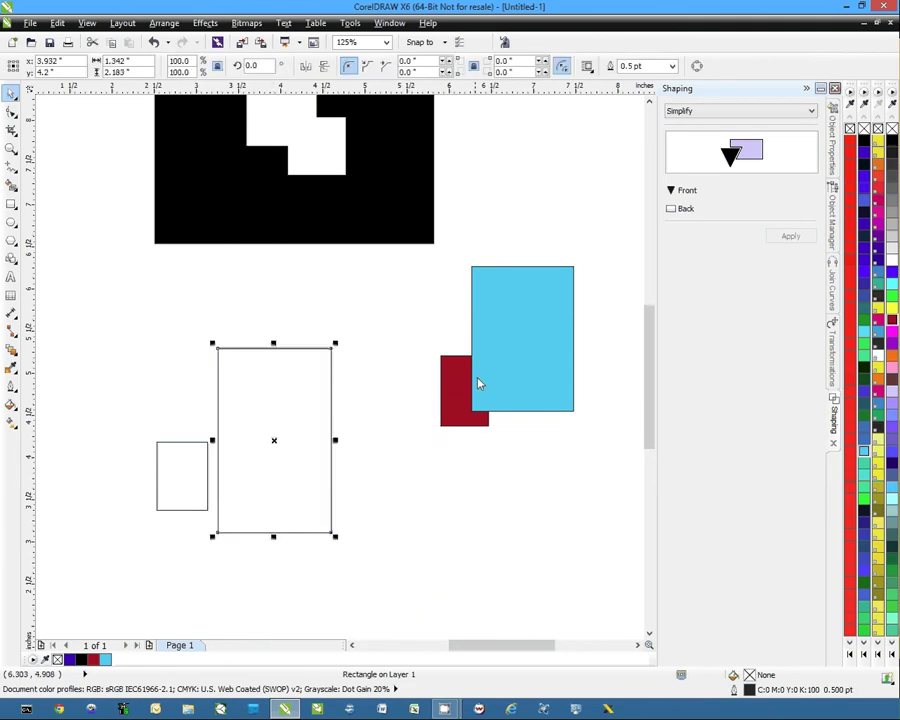
left_click(451, 410)
left_click(396, 266)
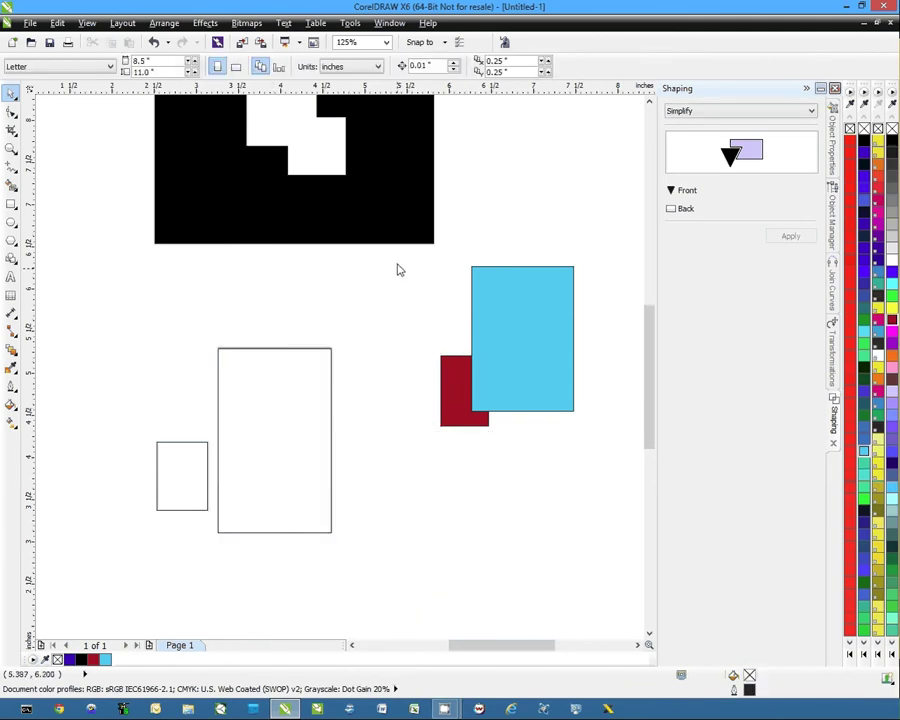
left_click_drag(452, 252, 596, 448)
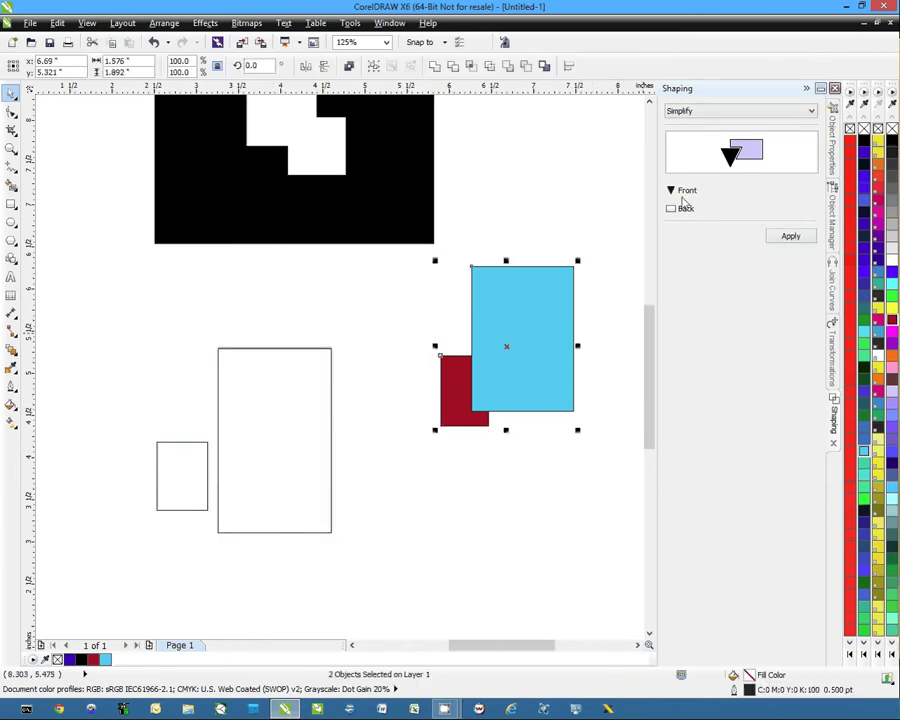
left_click(790, 237)
Step: Lift the blue rectangle to reveal the red L, put it back, and apply Simplify again
left_click(538, 498)
left_click_drag(538, 370, 571, 318)
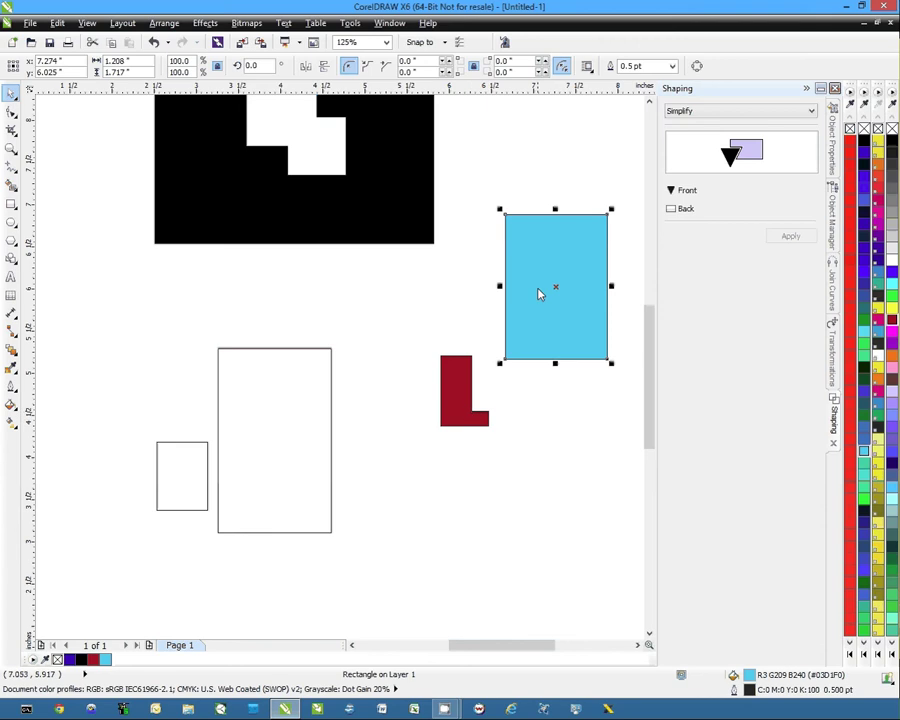
left_click_drag(538, 291, 488, 324)
left_click(562, 493)
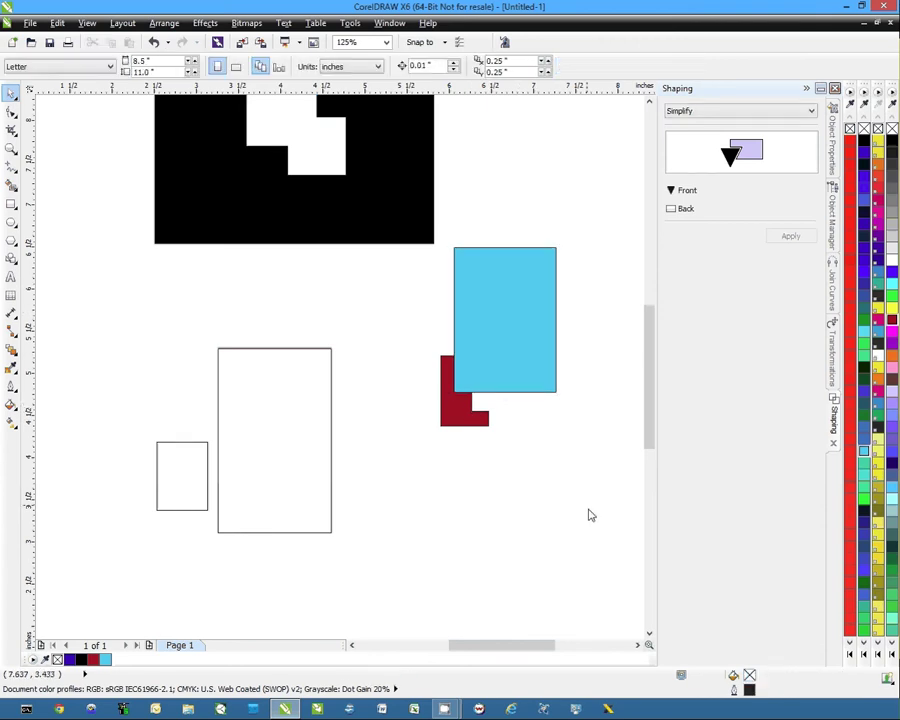
left_click_drag(588, 508, 382, 247)
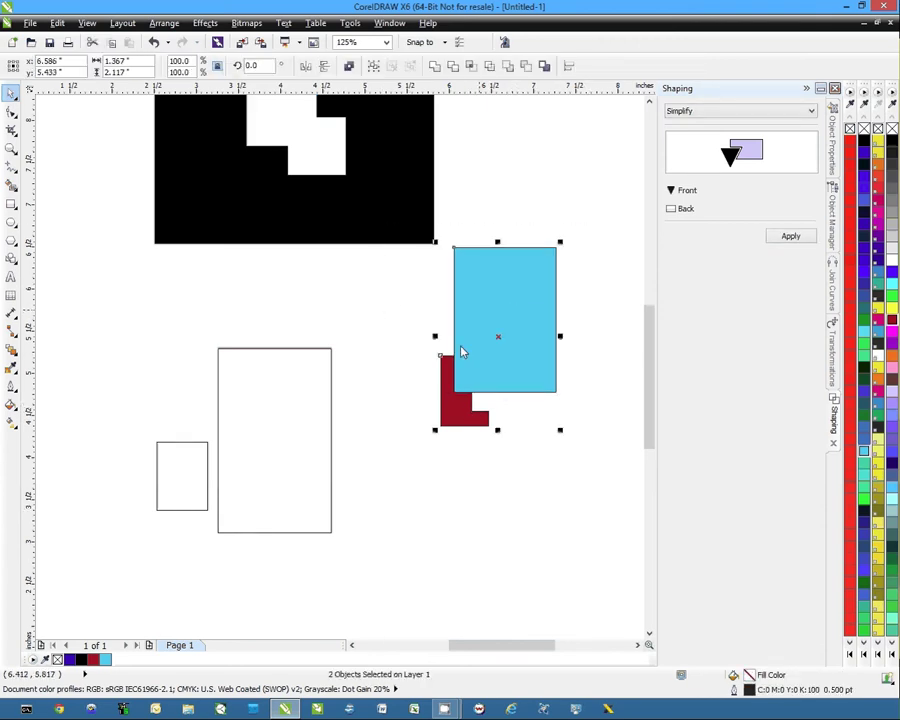
left_click(788, 236)
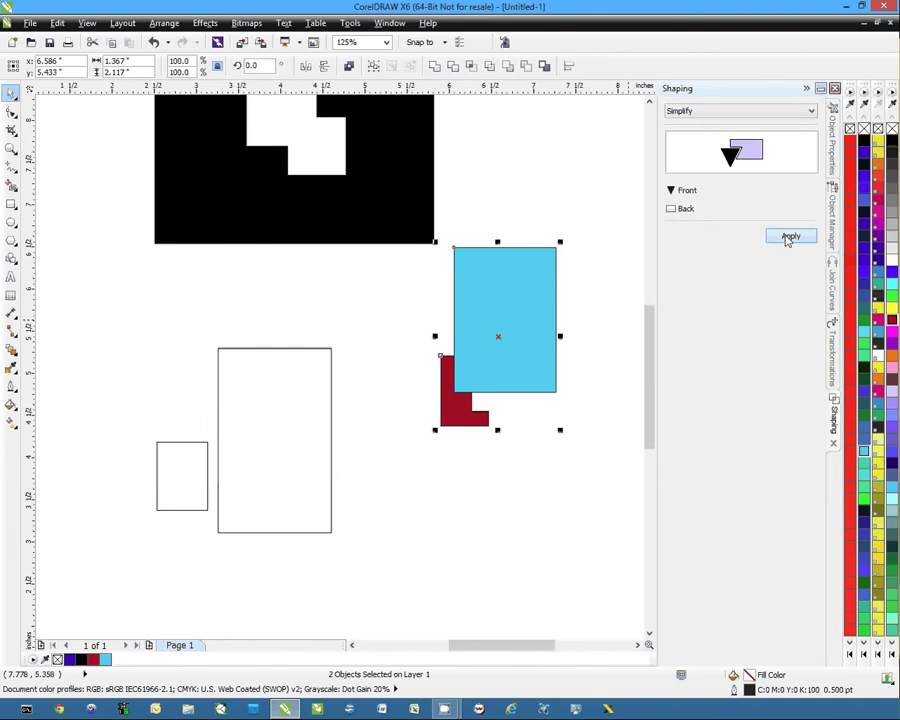
Step: Move the red piece onto the blue rectangle's lower-right corner and select both
left_click(555, 486)
left_click_drag(448, 414, 548, 402)
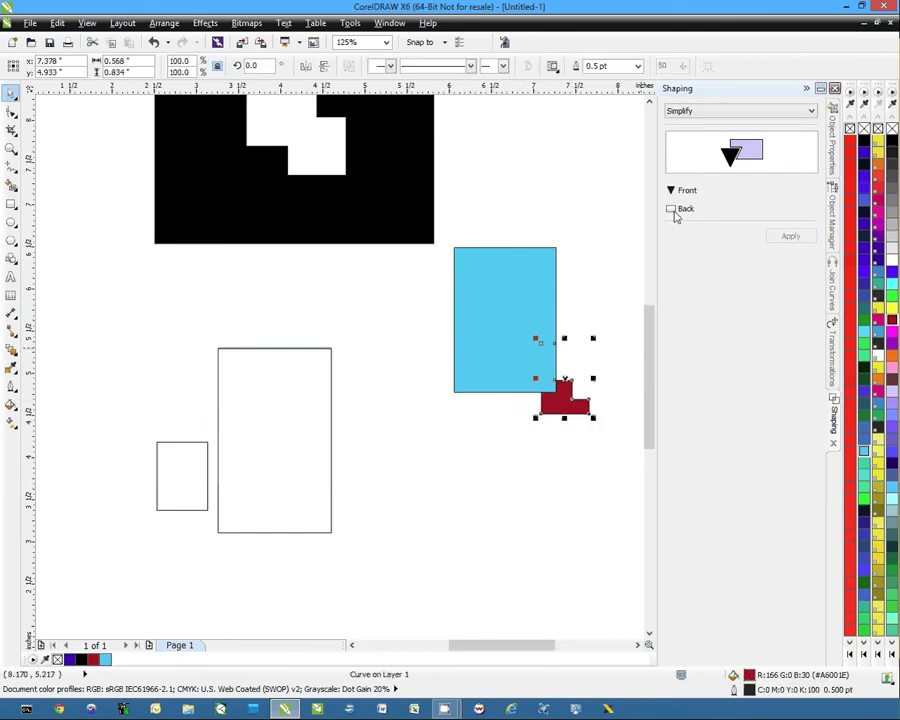
left_click_drag(444, 205, 650, 388)
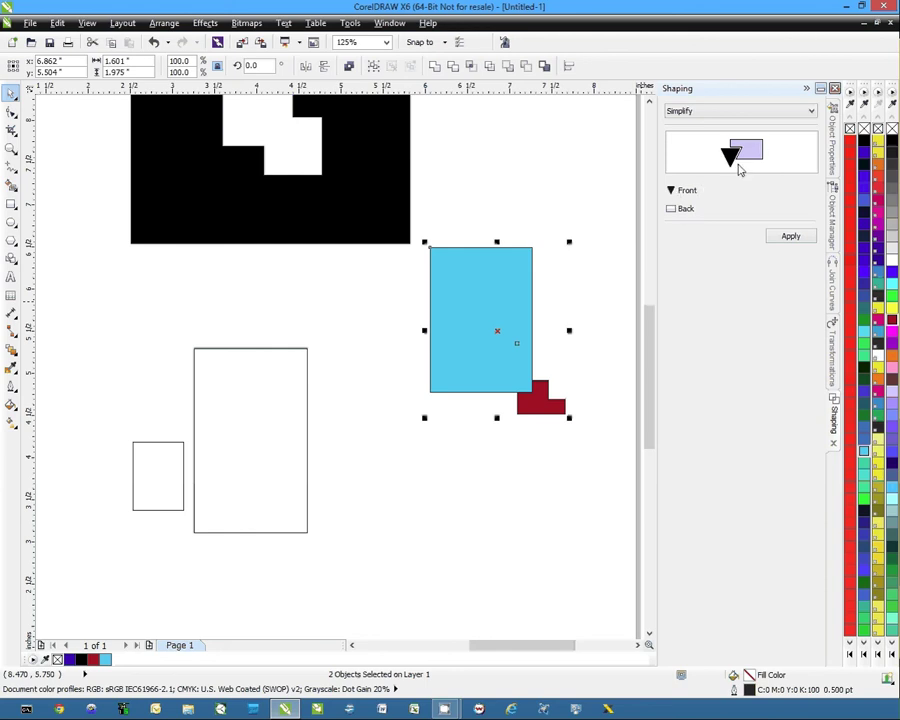
Step: Apply Front minus back to the blue and red shapes, notching the blue rectangle's lower-right corner
left_click(575, 199)
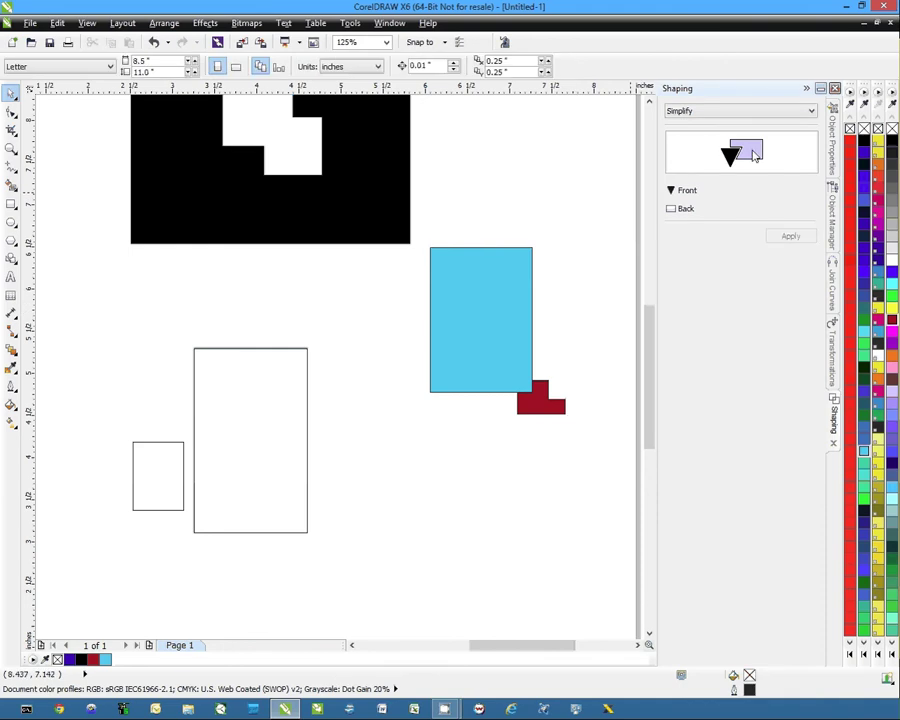
left_click(812, 111)
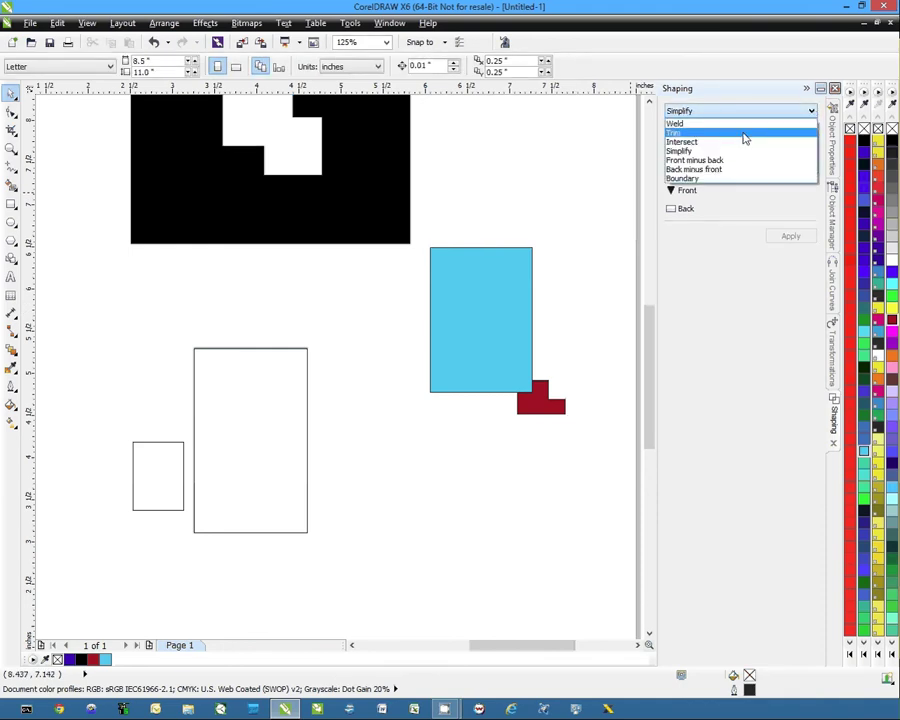
left_click(546, 184)
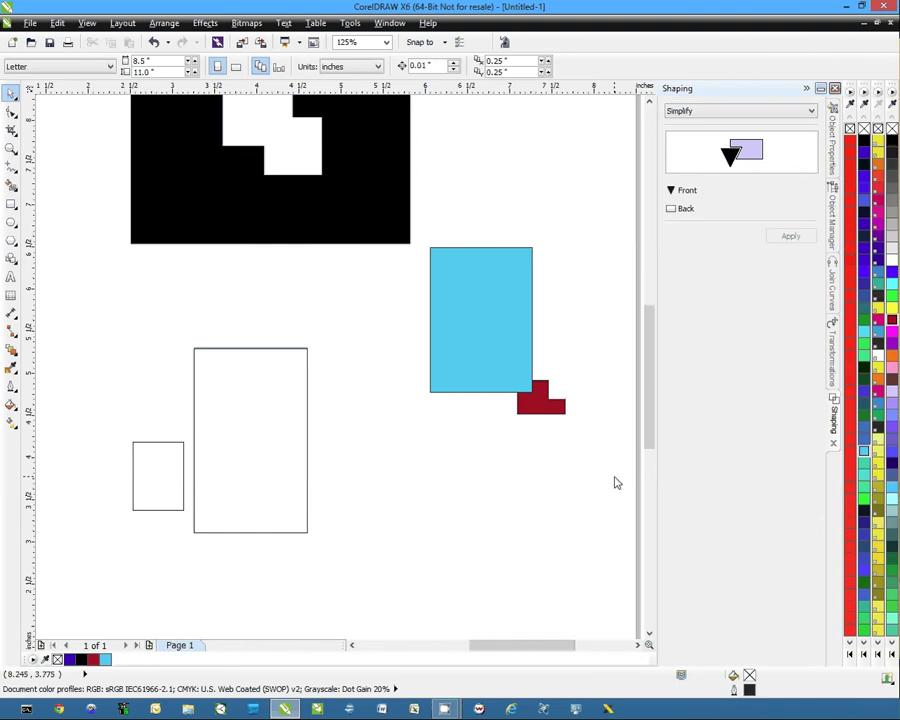
left_click_drag(615, 483, 393, 200)
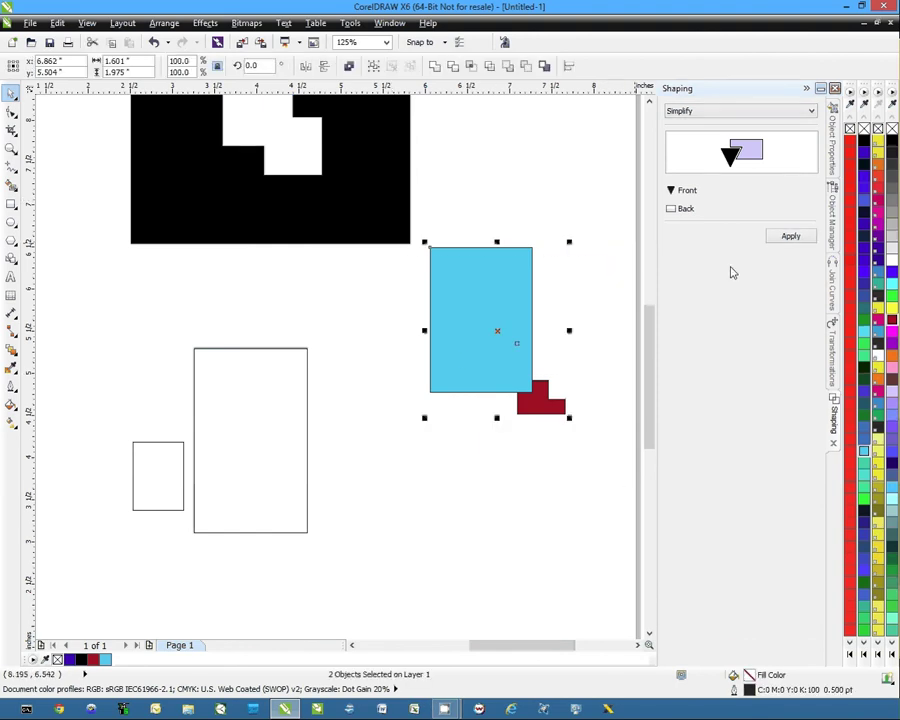
left_click(812, 111)
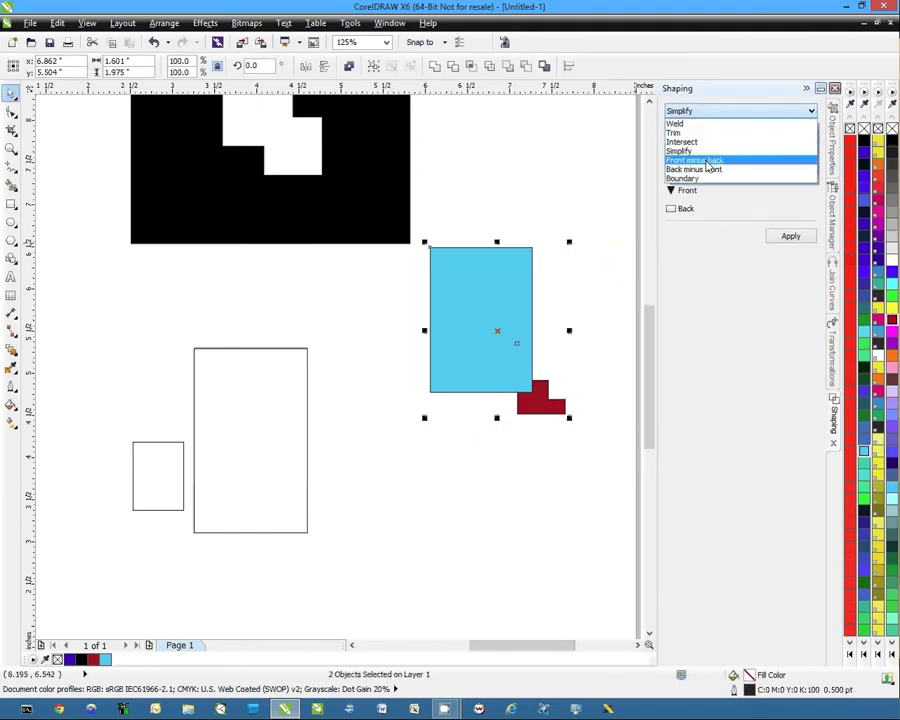
left_click(706, 162)
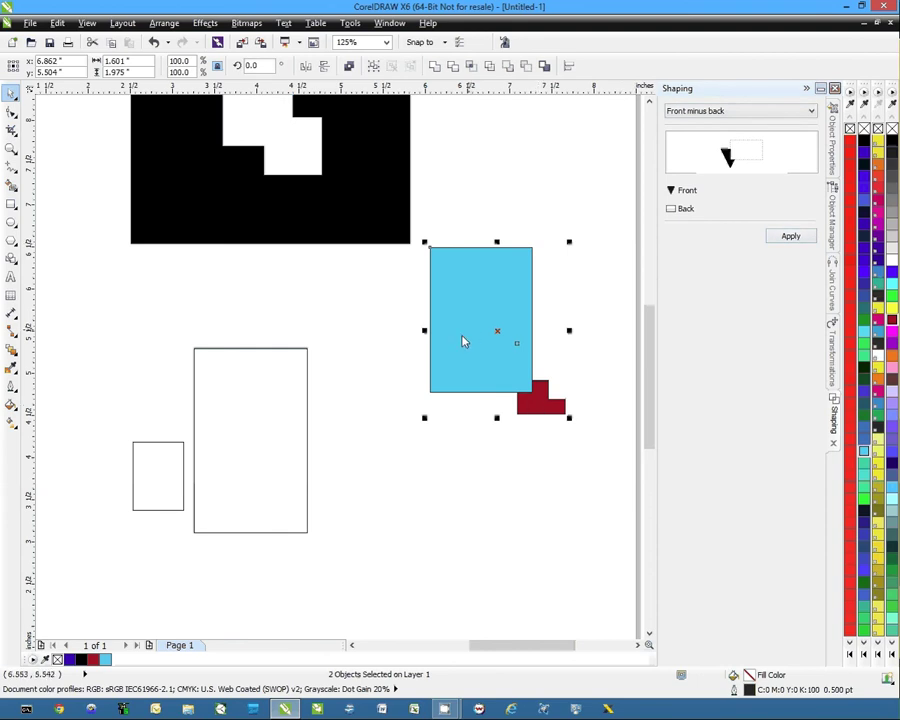
left_click(789, 238)
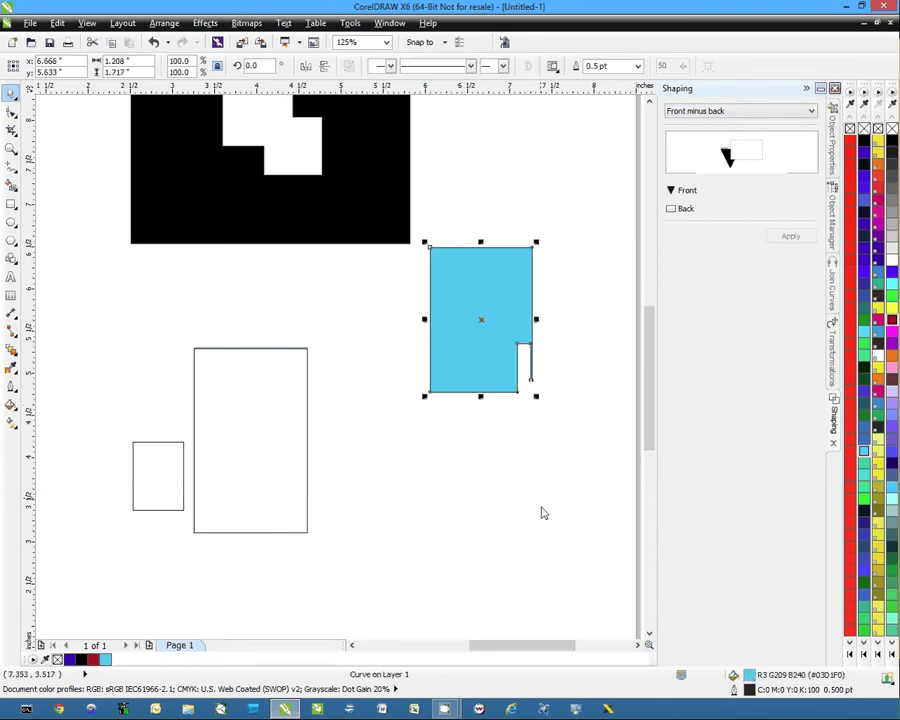
left_click(566, 400)
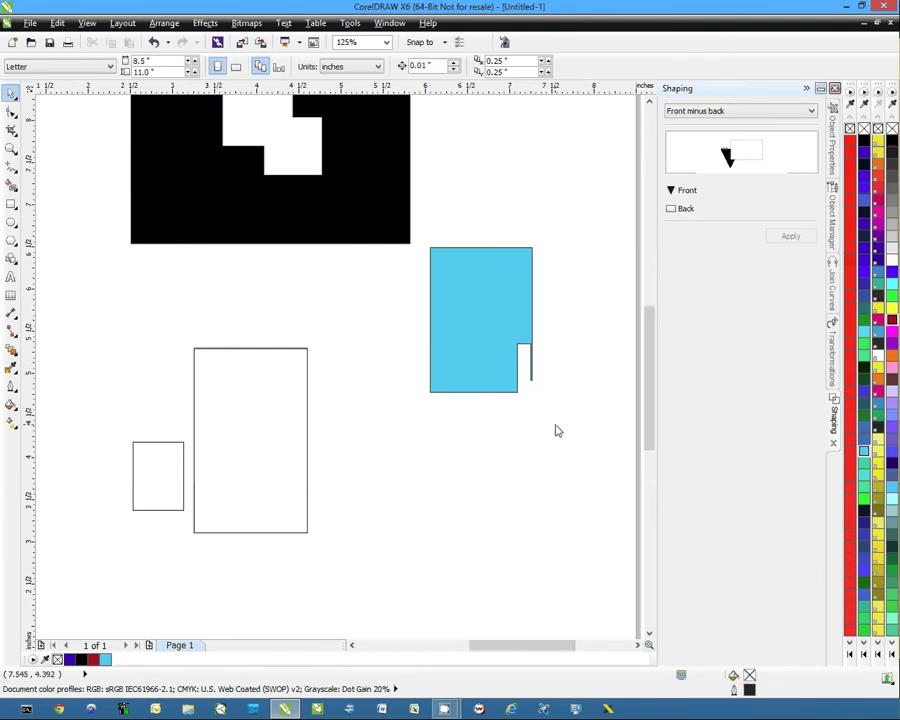
Step: Move the notched blue shape onto the black shape's lower-right corner and choose Back minus front
left_click(235, 451)
left_click_drag(235, 451, 240, 459)
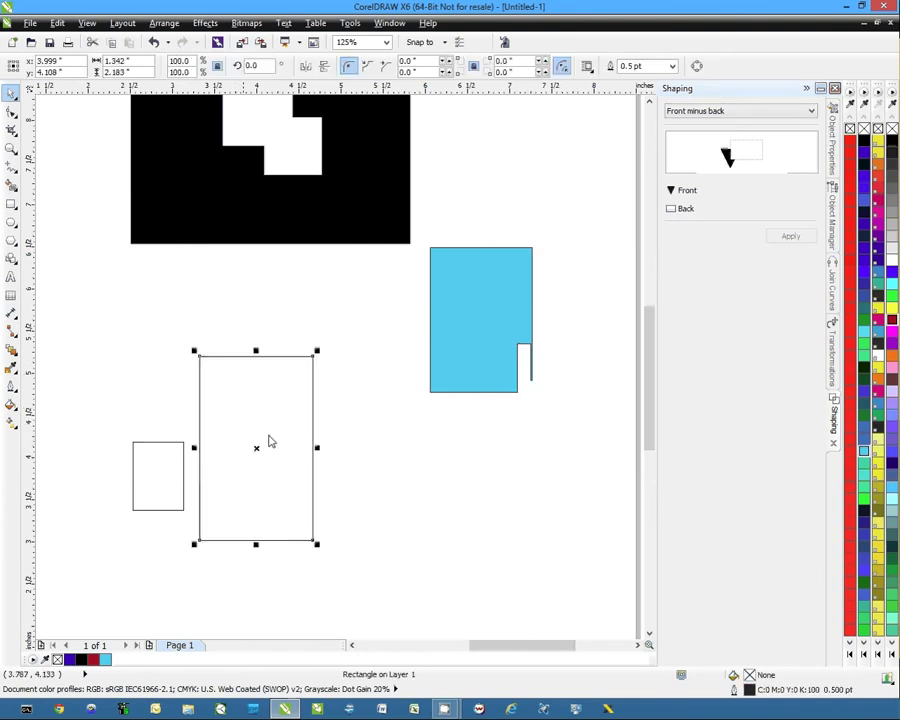
left_click_drag(497, 323, 424, 256)
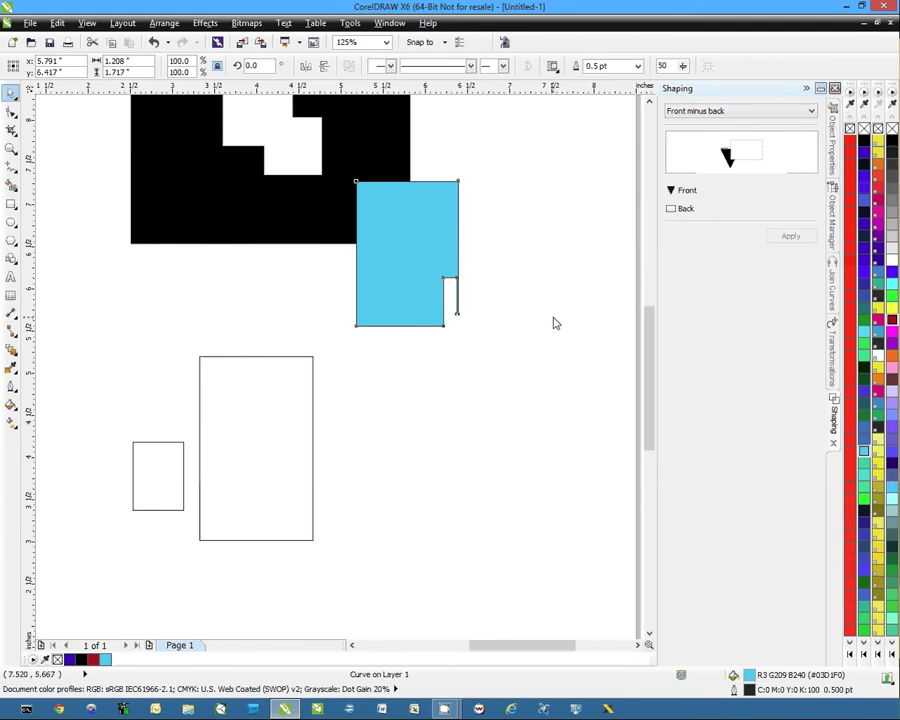
left_click(552, 320)
left_click(810, 111)
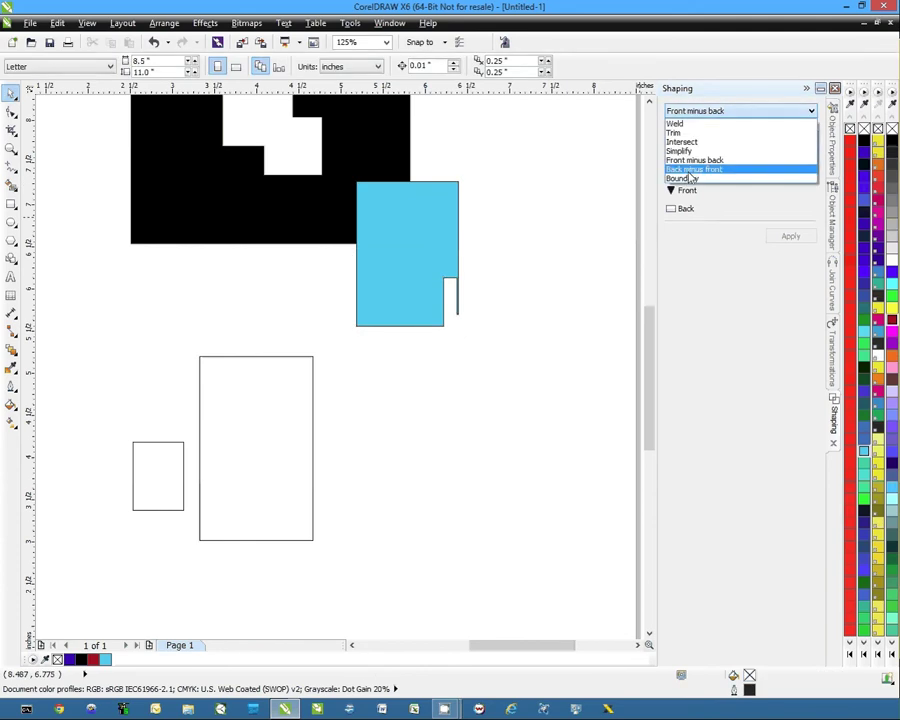
left_click(693, 170)
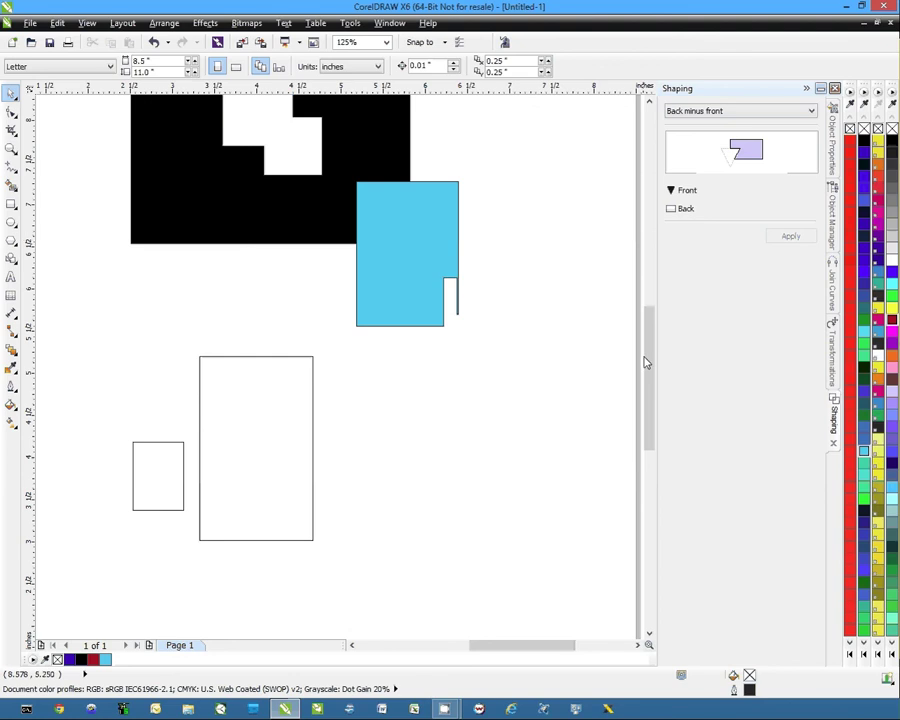
left_click_drag(645, 357, 652, 296)
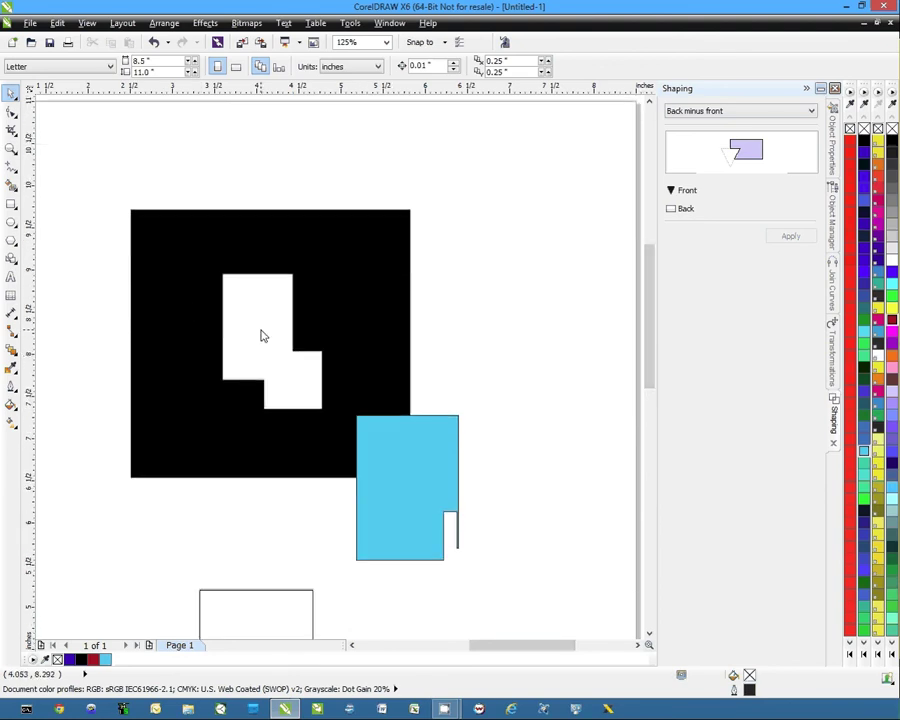
Step: In Boundary mode, outline the black and blue shapes and move the outline off the page's top-right
left_click(810, 114)
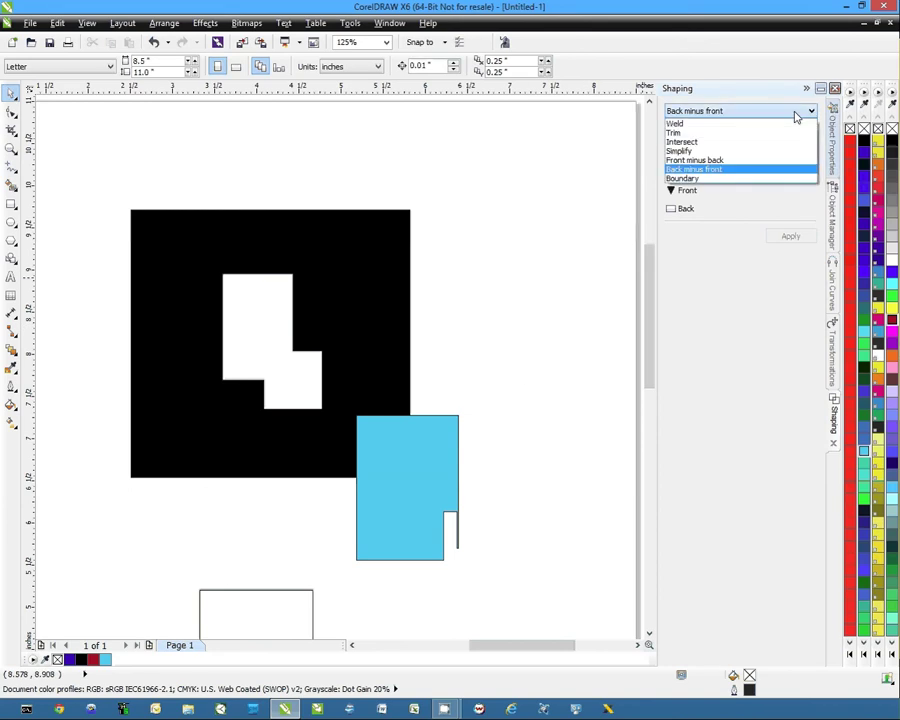
left_click(700, 179)
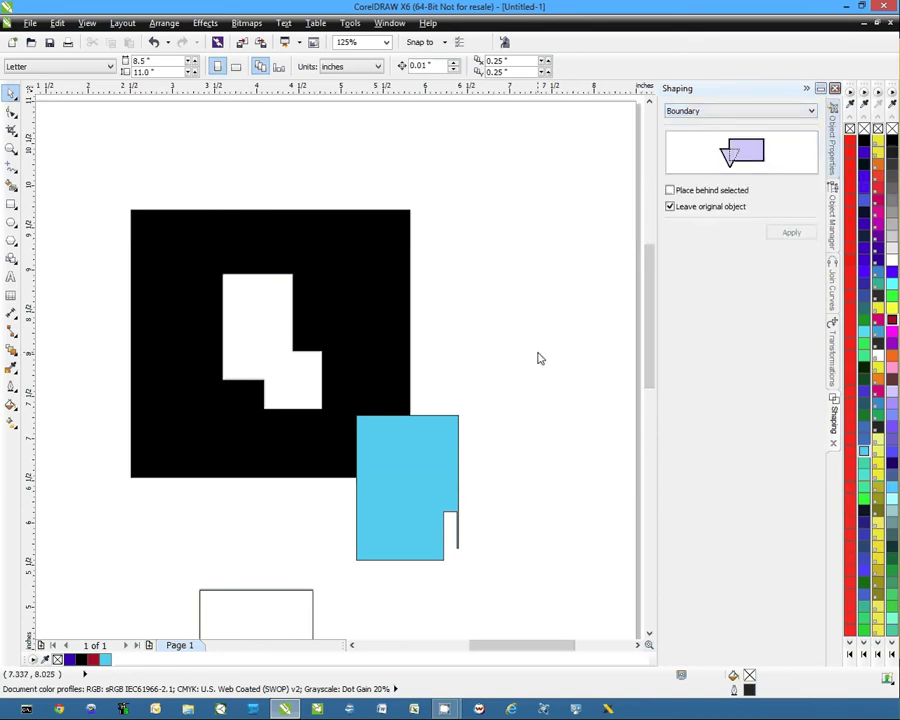
key("F3")
left_click_drag(187, 217, 443, 462)
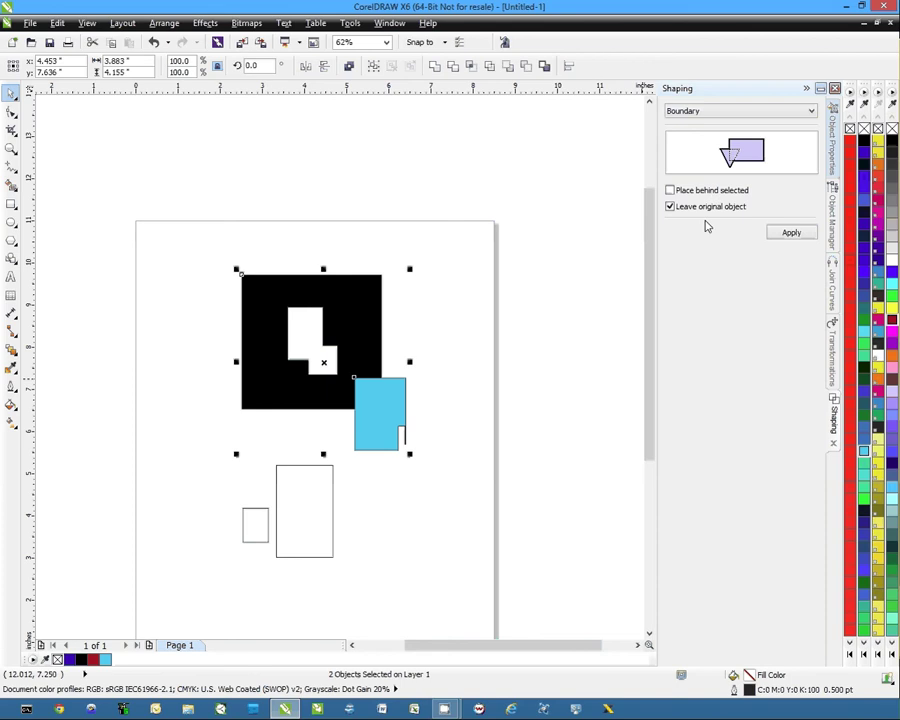
left_click(791, 233)
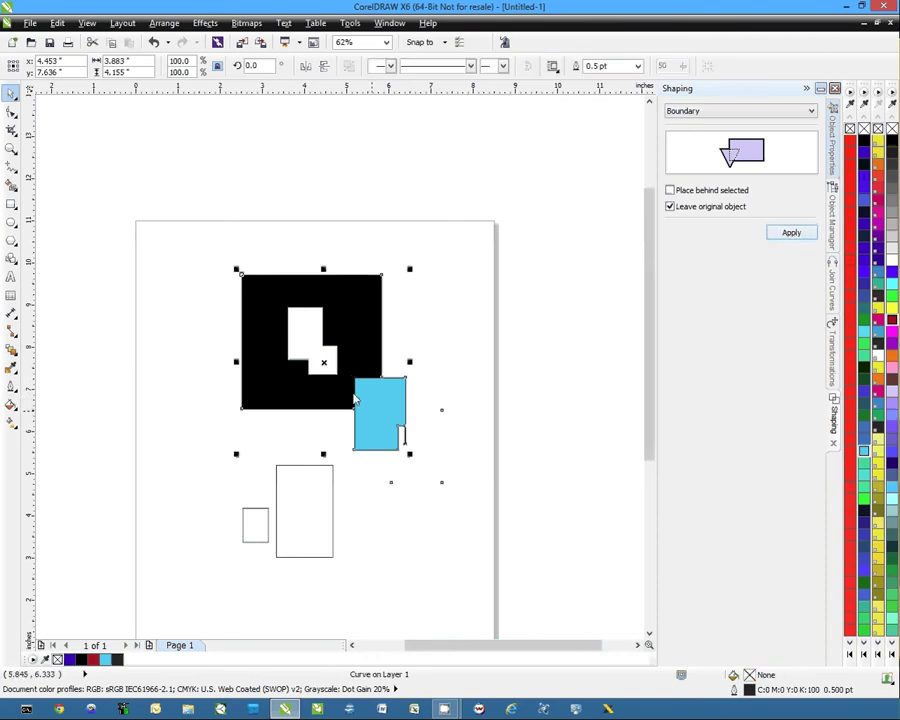
left_click_drag(326, 362, 520, 197)
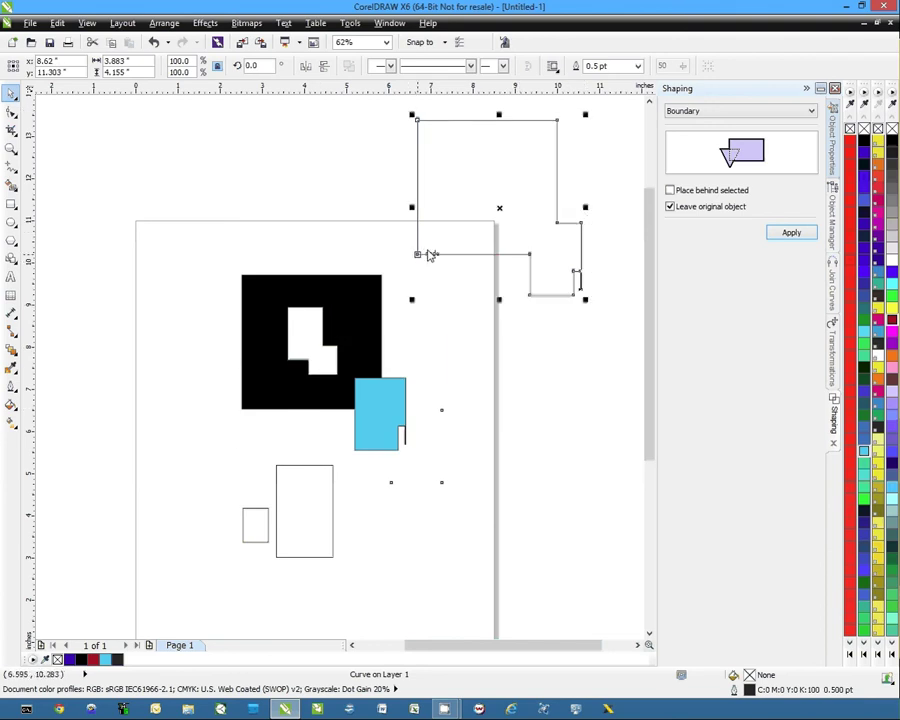
left_click_drag(499, 208, 547, 158)
Step: Create a boundary outline around all four shapes and place it off the page at upper left
scroll(478, 433, "down", 2)
left_click_drag(292, 328, 482, 540)
left_click(791, 232)
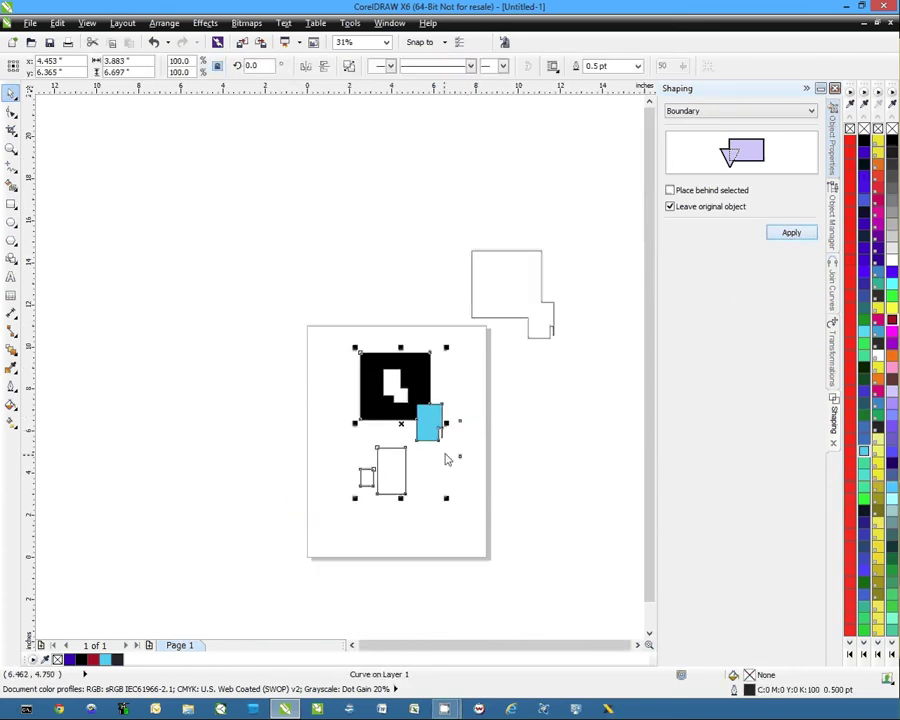
left_click_drag(443, 436, 268, 254)
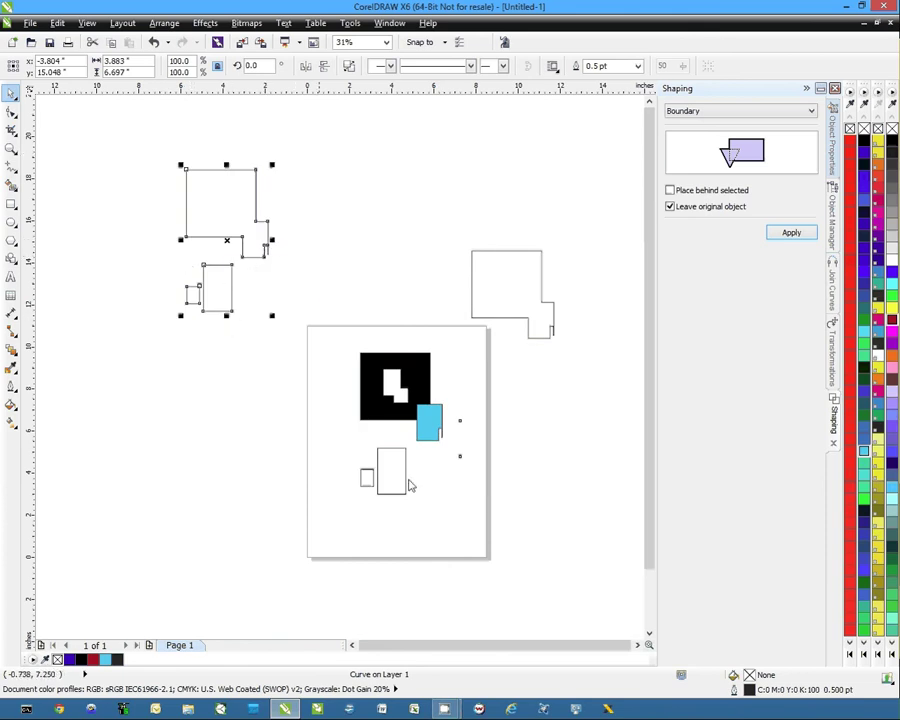
left_click(557, 506)
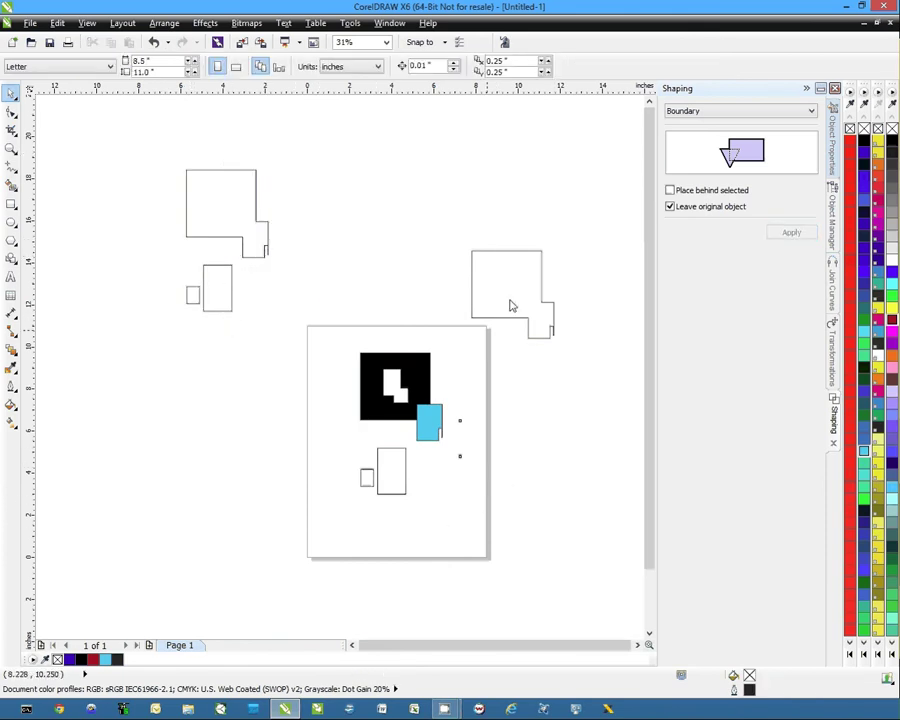